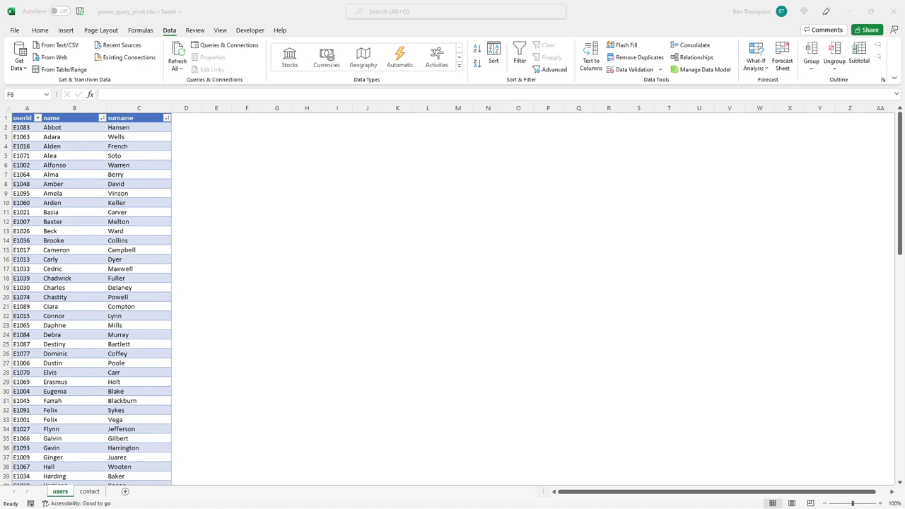
Step: Review the columns of the users and contact tables on their worksheets
click(39, 31)
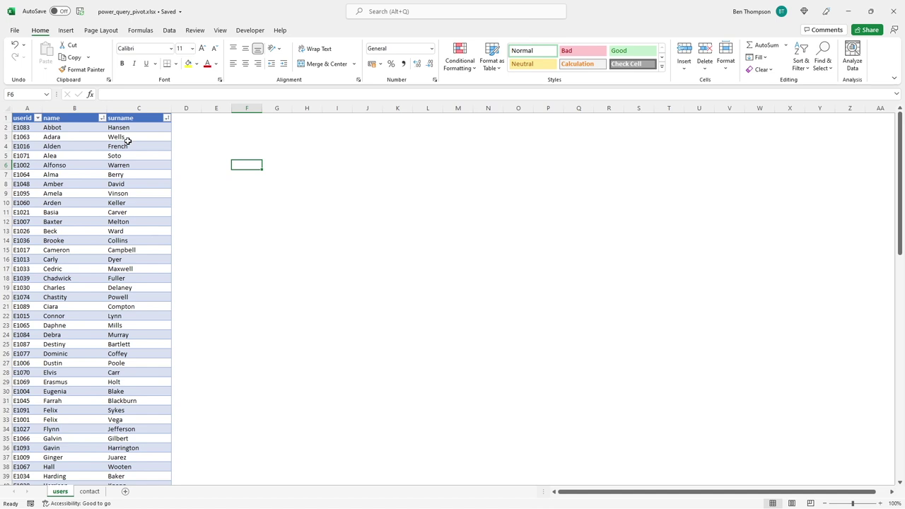
click(92, 492)
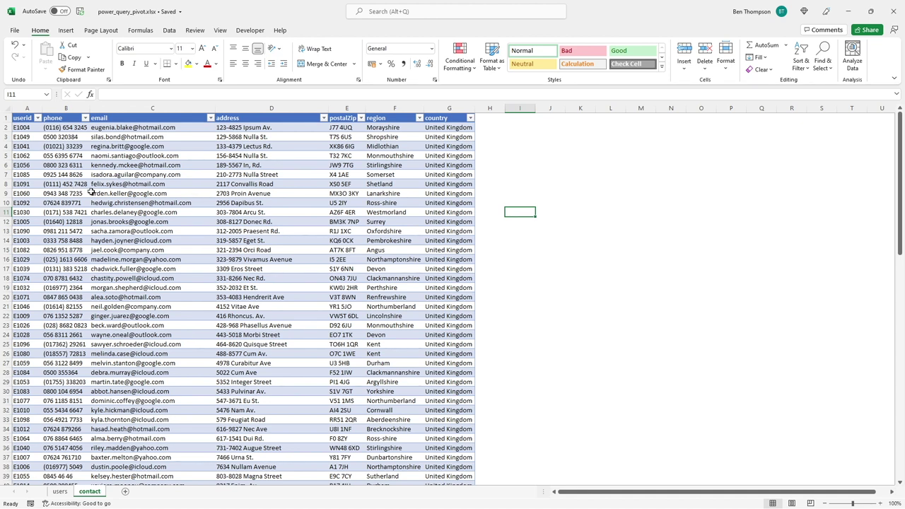
click(115, 118)
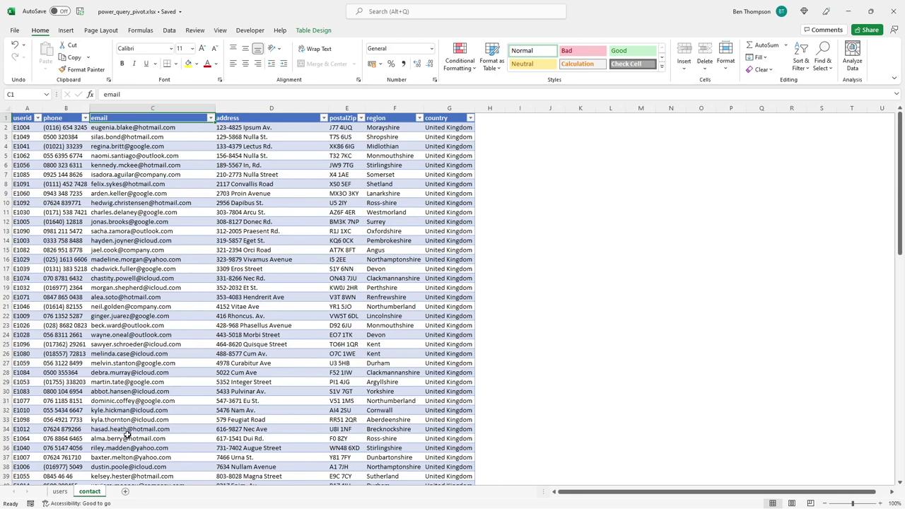
click(60, 492)
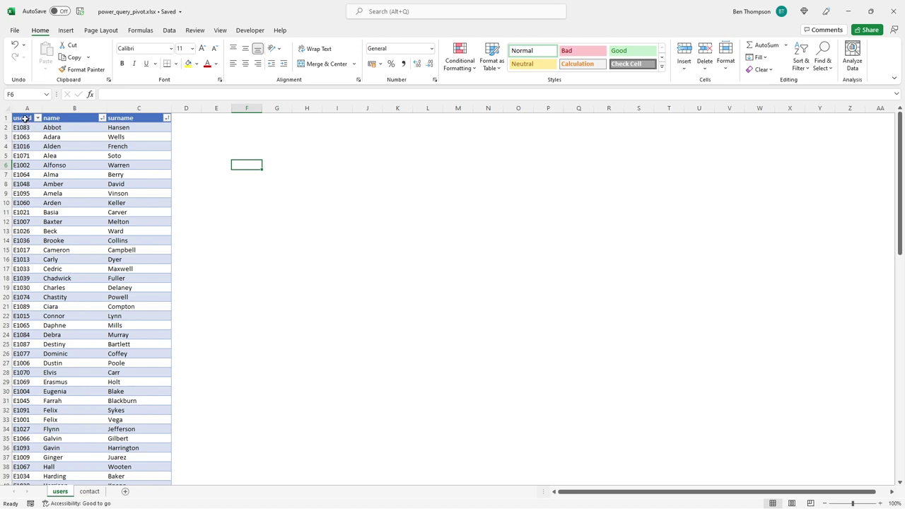
Step: Load the users table into the Power Query Editor as a query from the table range
click(25, 118)
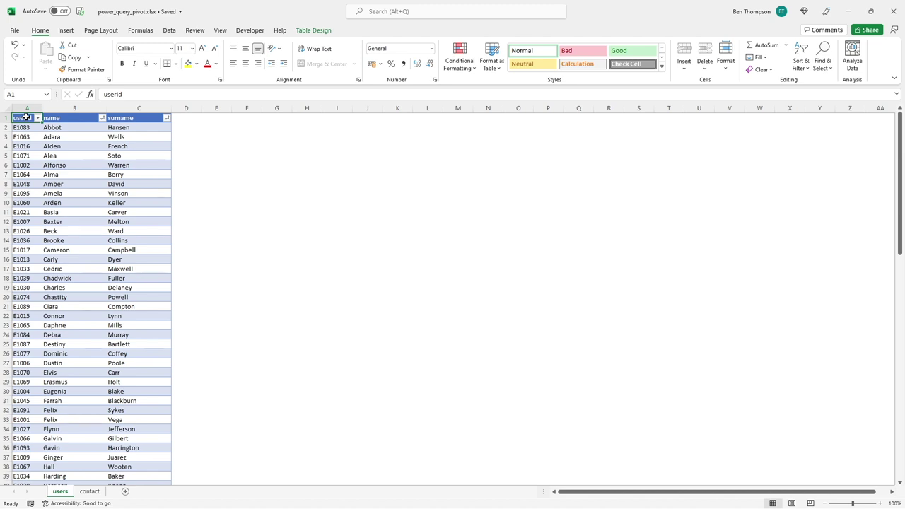
click(170, 31)
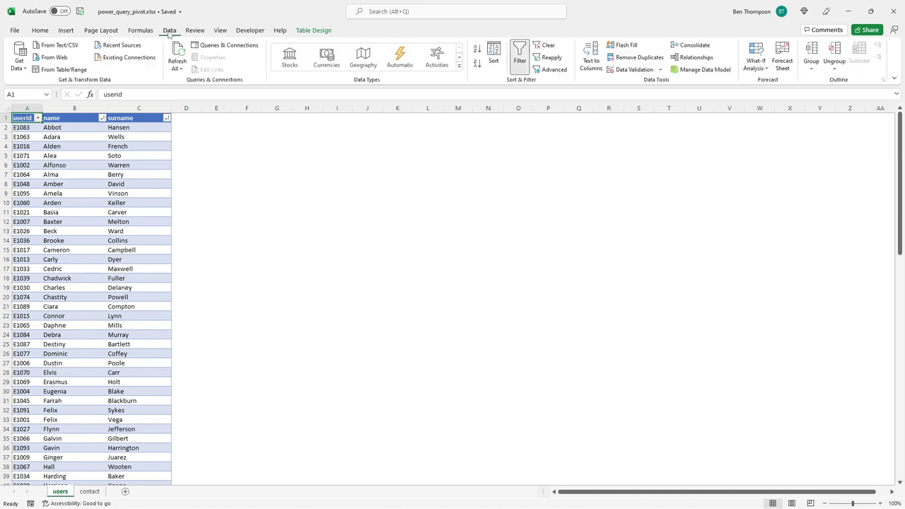
click(39, 72)
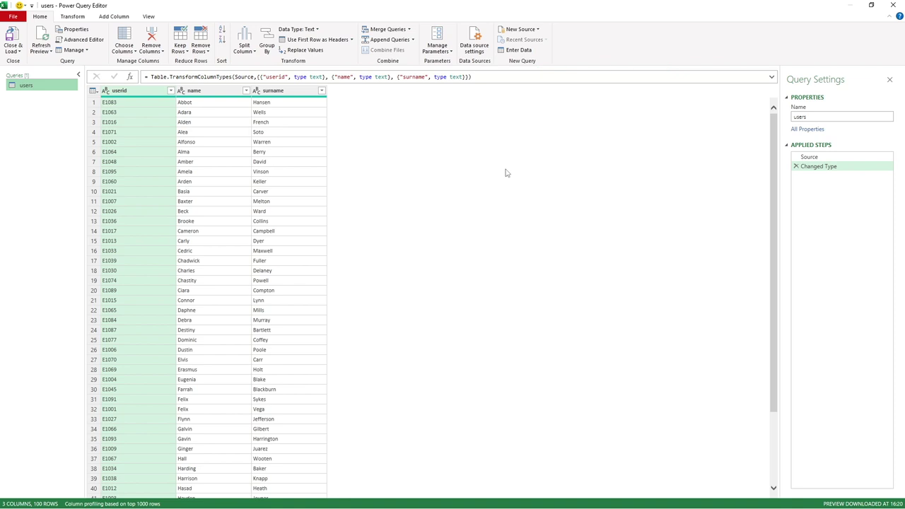
Step: Examine the users query's Source and Changed Type formulas and the data type choices for the surname column
click(813, 157)
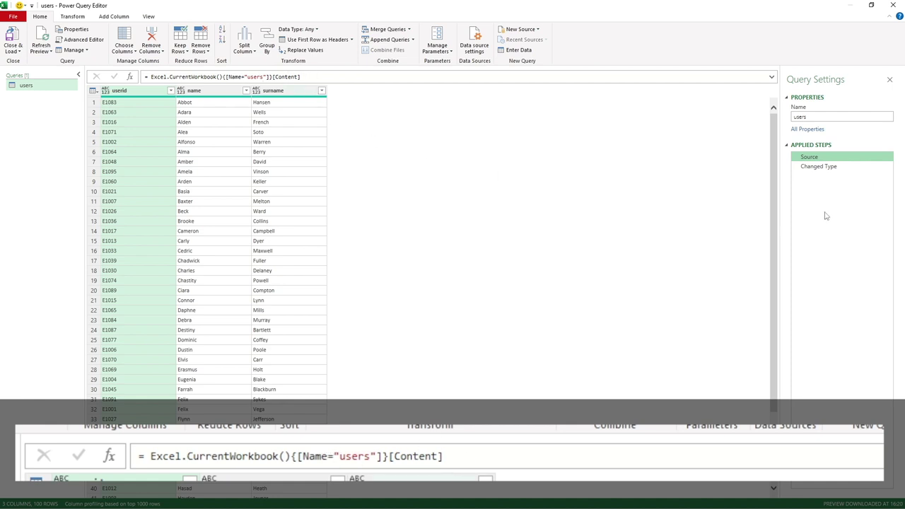
click(828, 168)
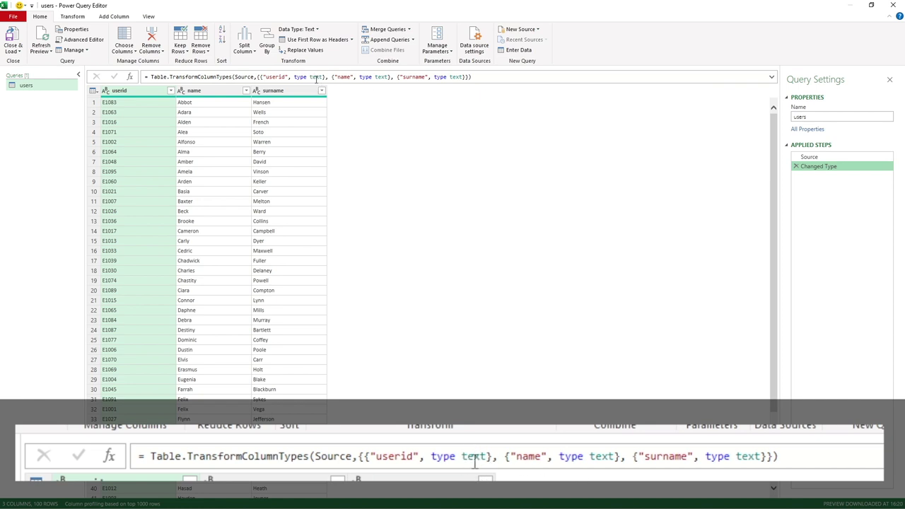
click(257, 92)
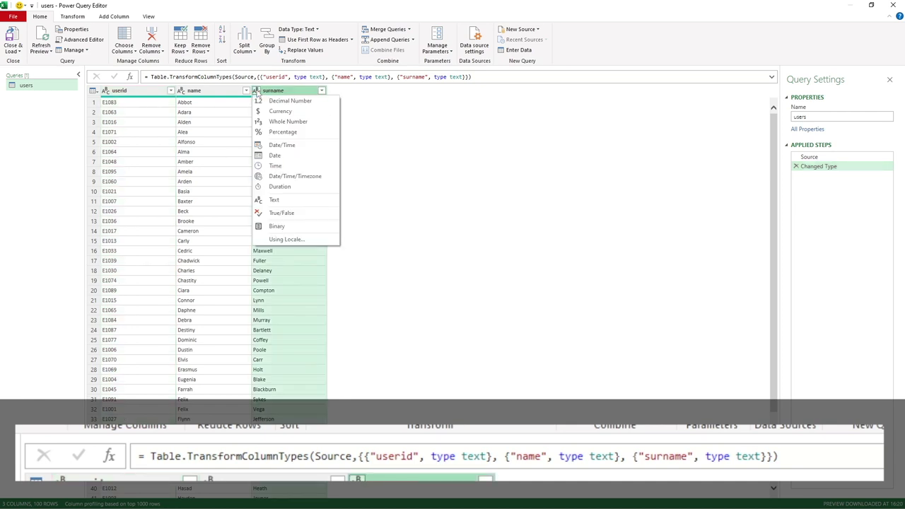
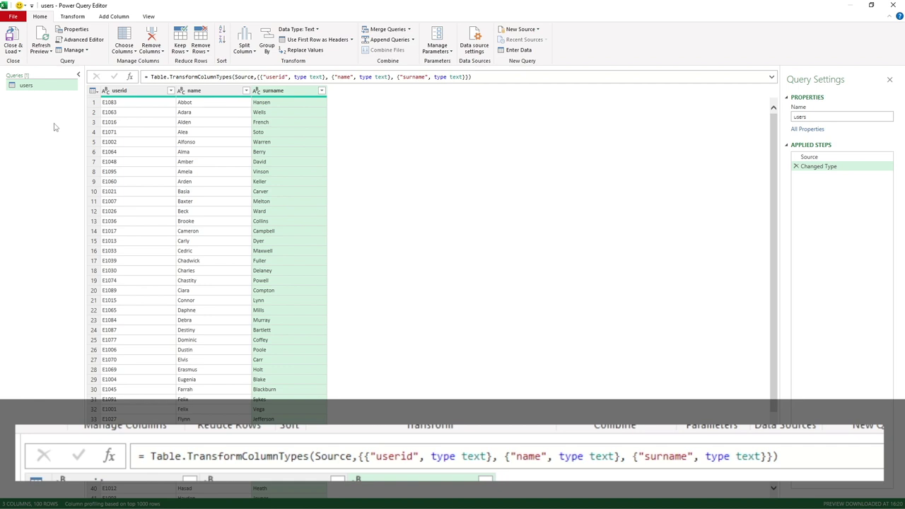
Step: Copy the whole formula of the users query's Source step
click(822, 158)
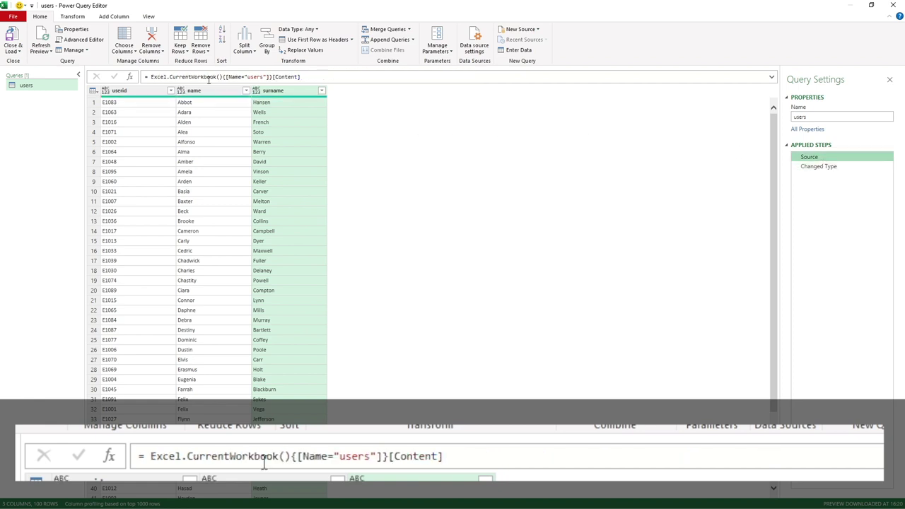
drag(302, 77, 142, 79)
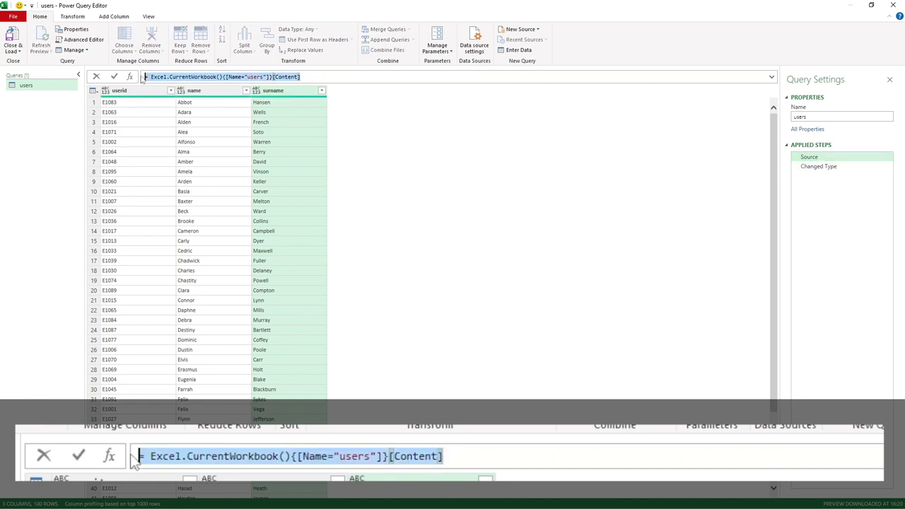
click(164, 76)
right_click(165, 78)
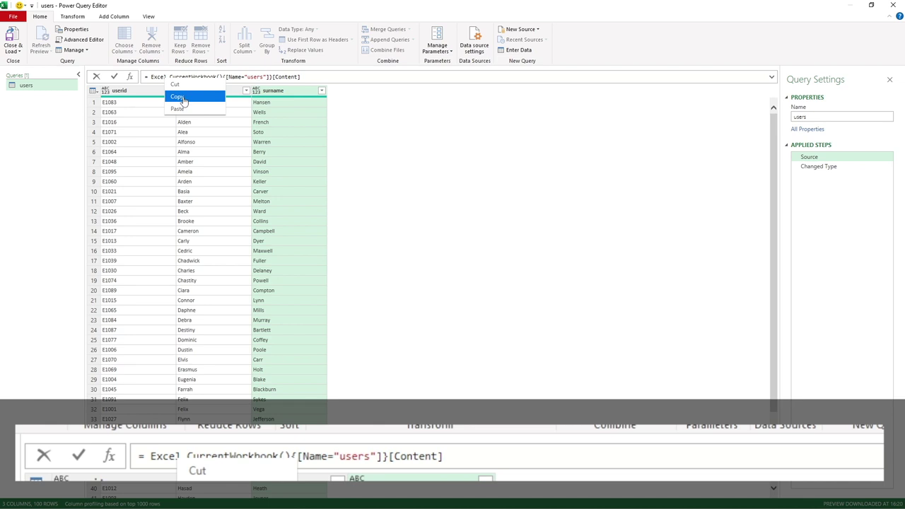
click(182, 99)
click(44, 120)
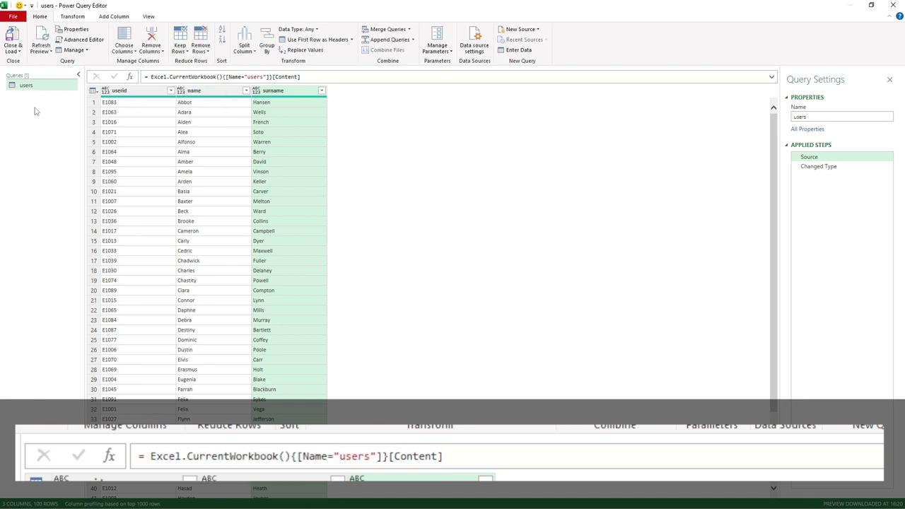
Step: Create a blank query and paste the copied Source formula into it
right_click(35, 111)
mouse_move(66, 130)
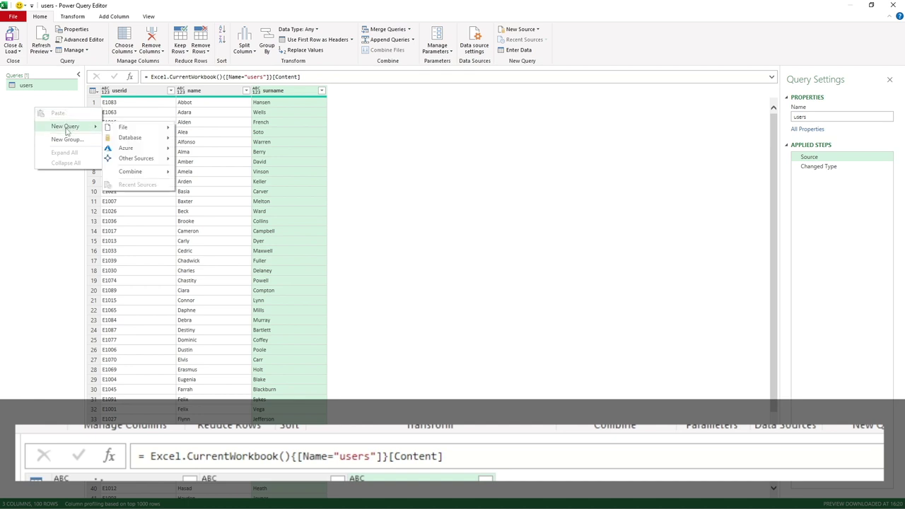
mouse_move(128, 160)
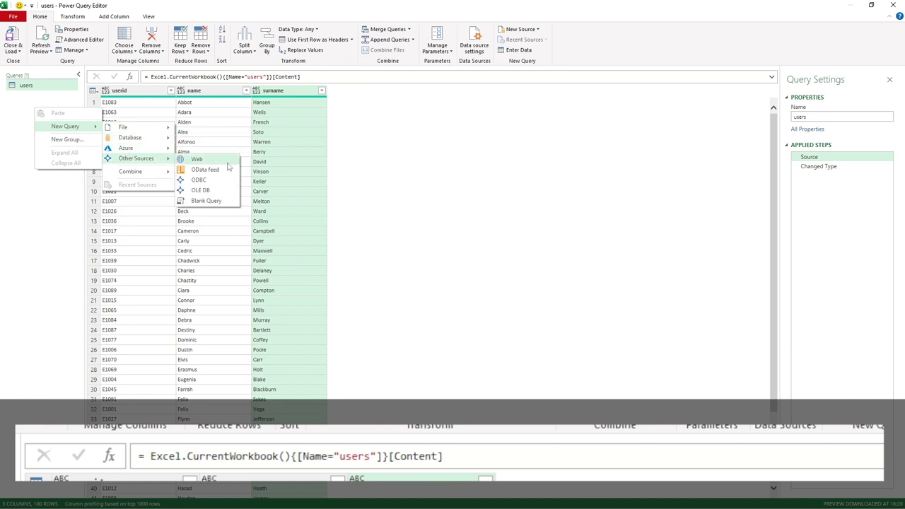
click(211, 204)
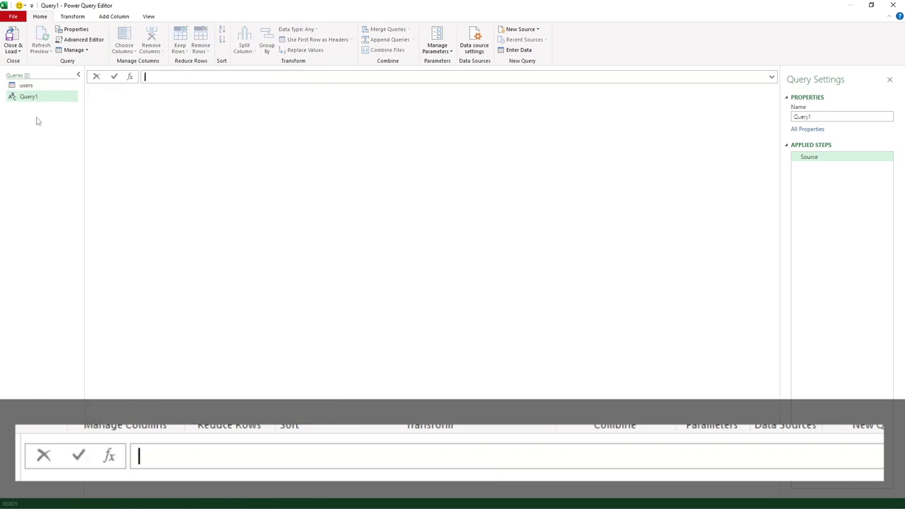
key(ctrl+v)
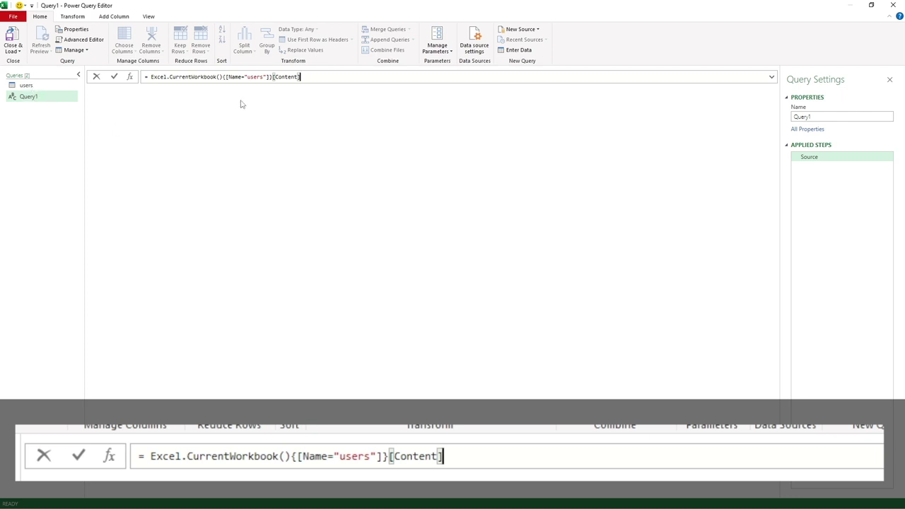
Step: Change the table name in the pasted formula to "contact", commit it, and review the resulting Source and Changed Type steps
double_click(256, 77)
text(contact)
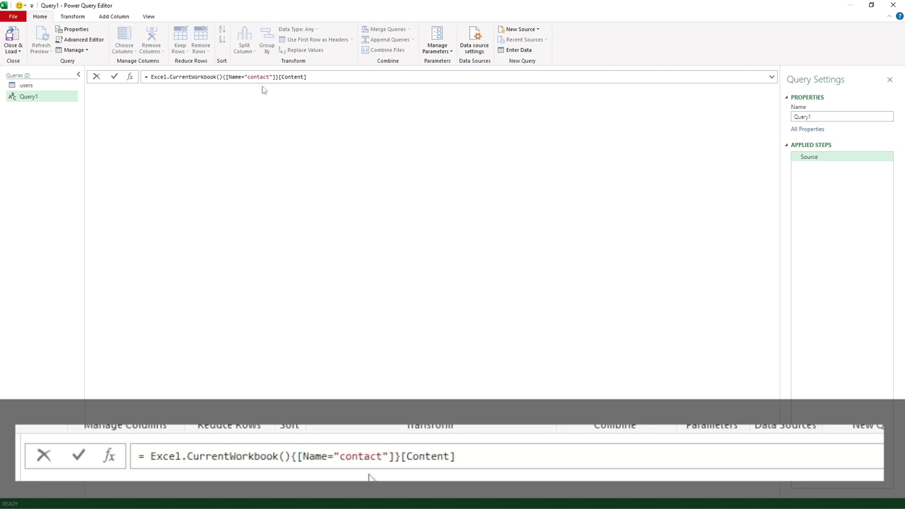
double_click(322, 79)
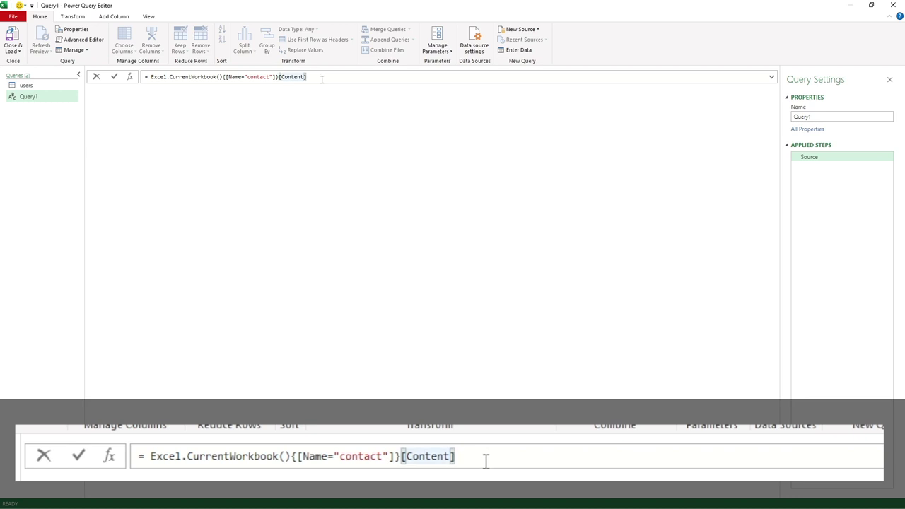
key(Return)
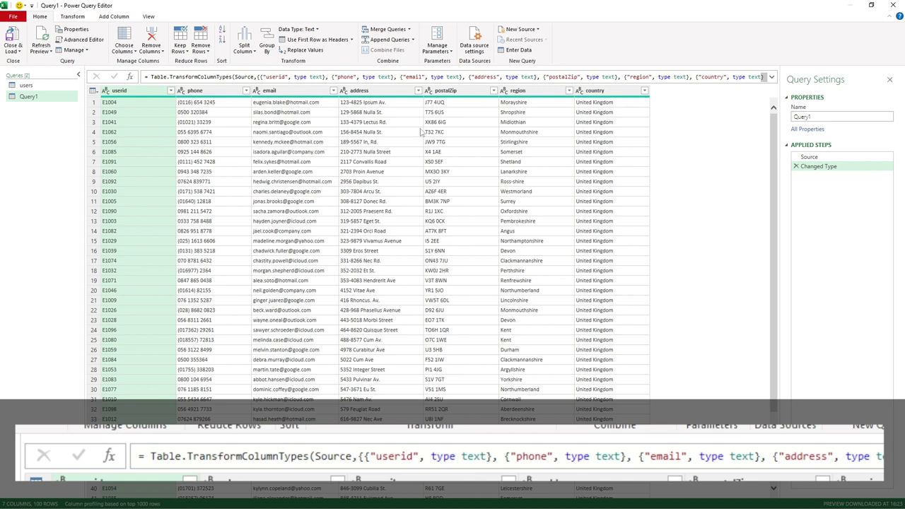
click(819, 159)
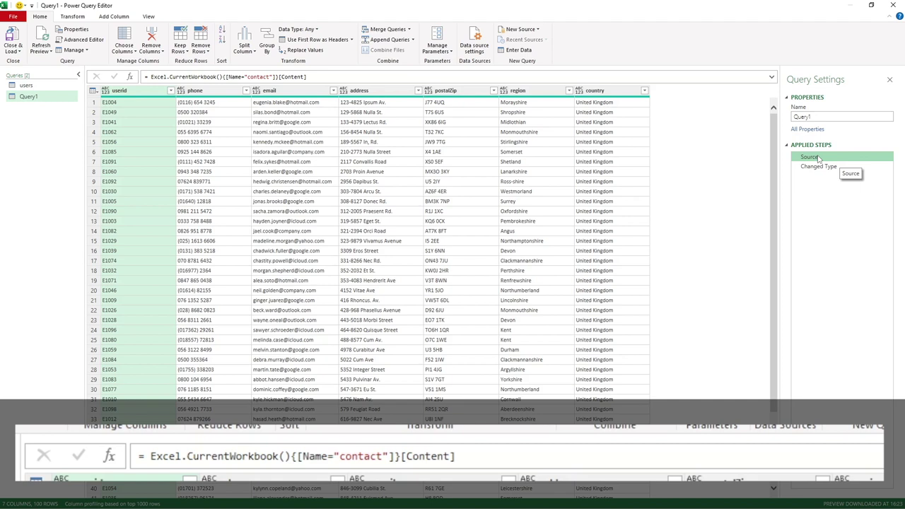
click(821, 167)
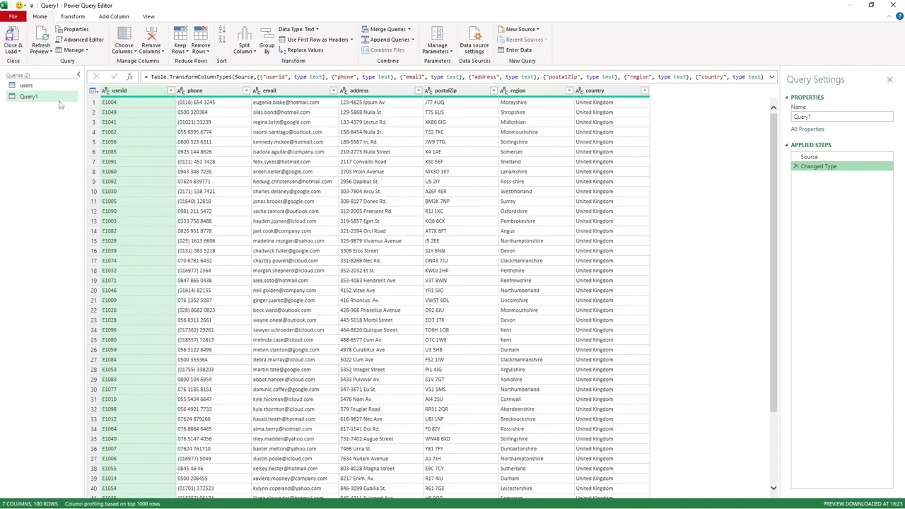
Step: Rename Query1 as contact
click(827, 119)
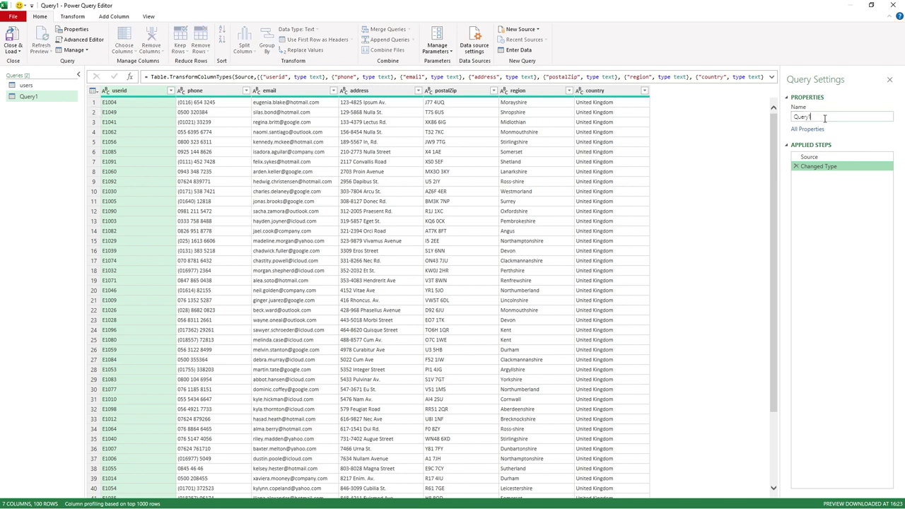
drag(826, 119, 798, 117)
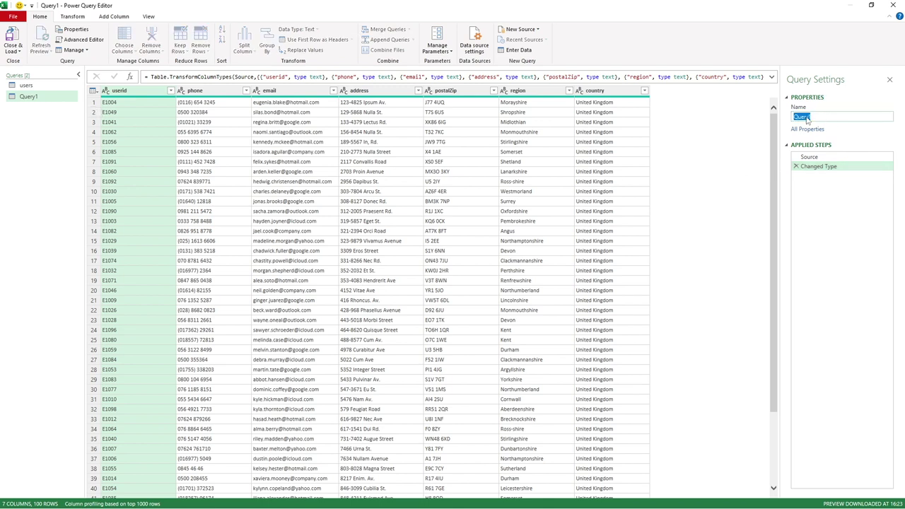
click(57, 100)
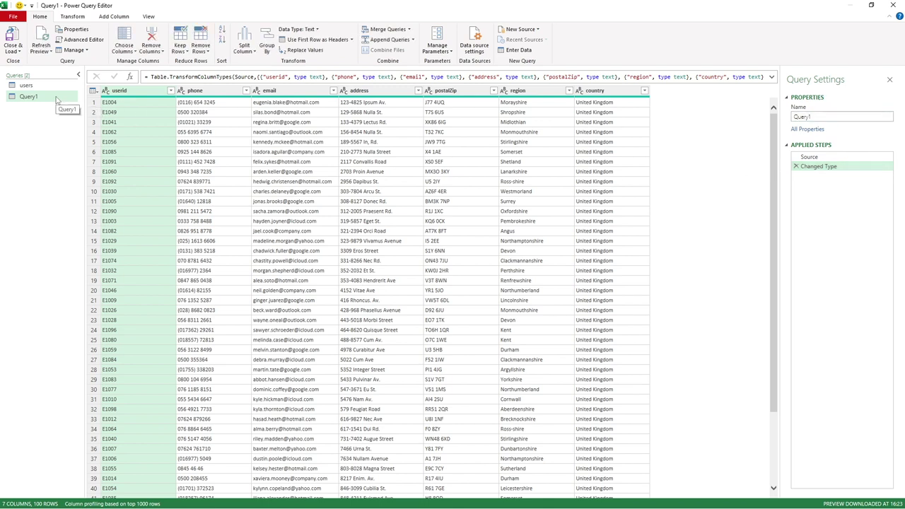
right_click(57, 100)
click(133, 170)
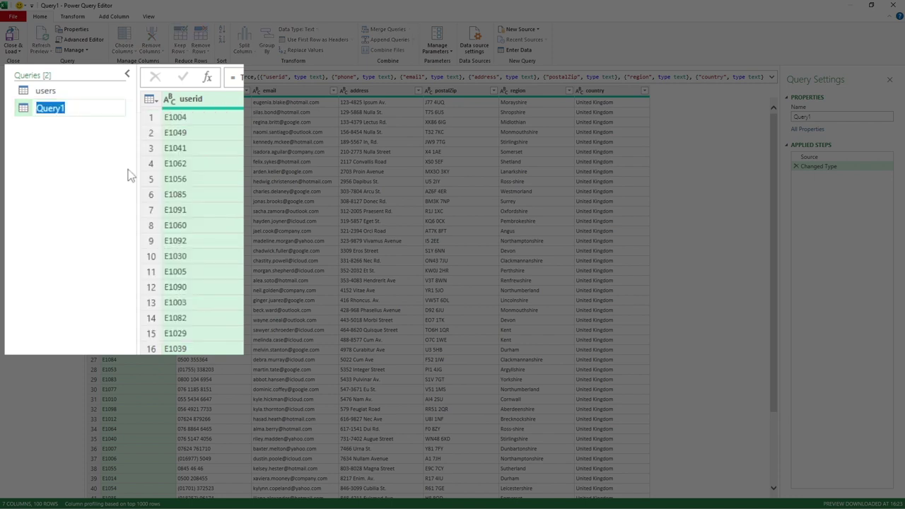
text(contact)
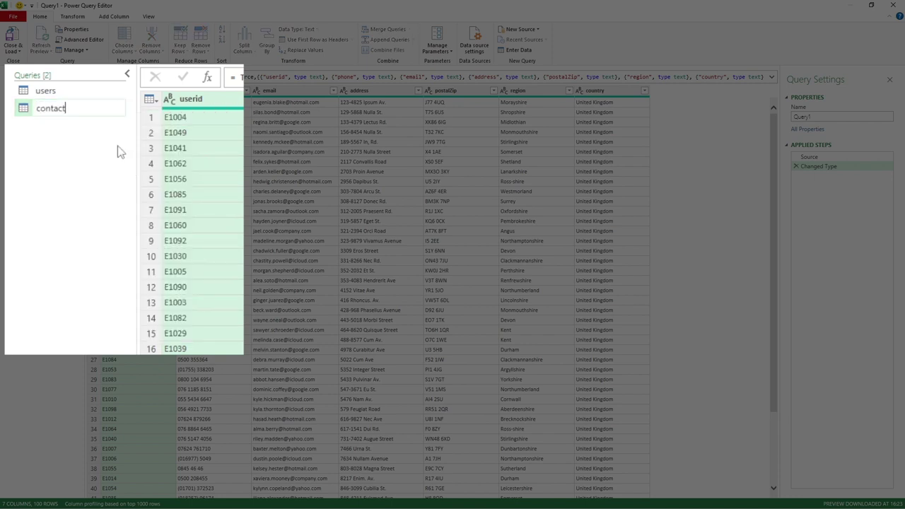
key(Return)
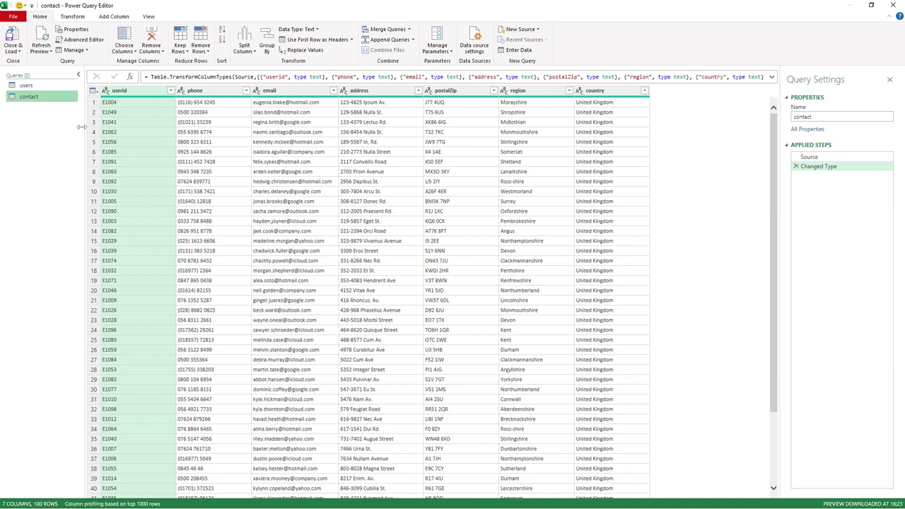
Step: Start a merge as a new query with users as the first table and contact as the second
click(28, 85)
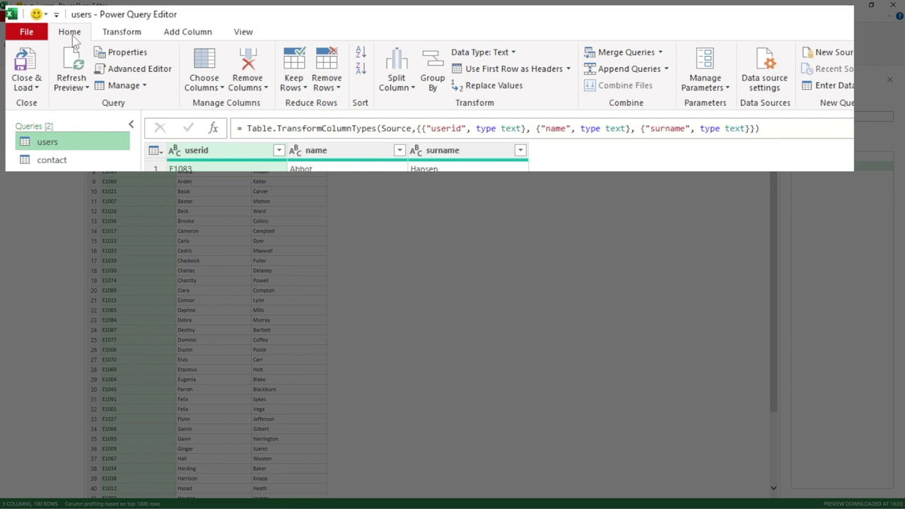
click(661, 53)
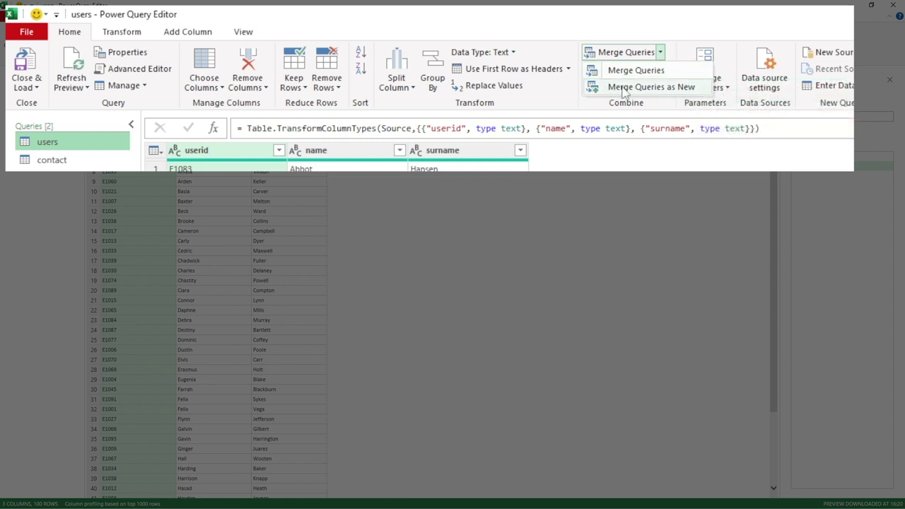
click(680, 87)
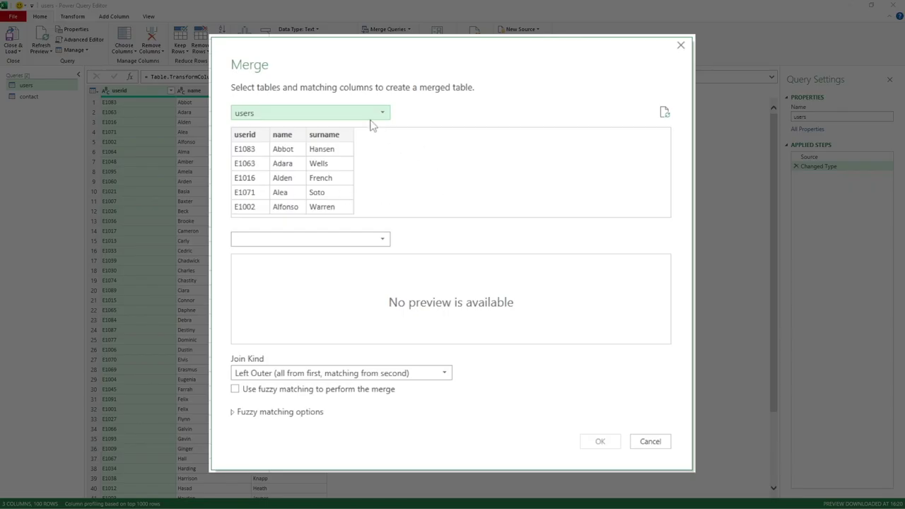
click(255, 118)
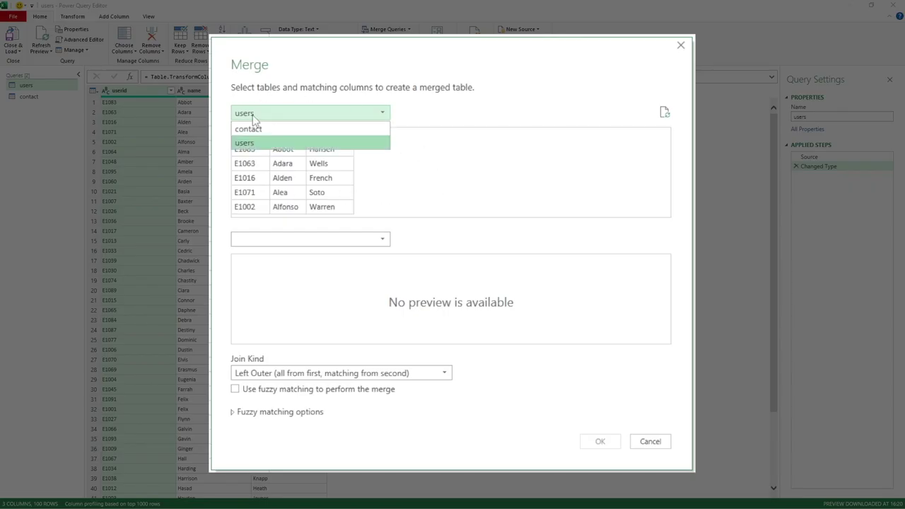
click(458, 134)
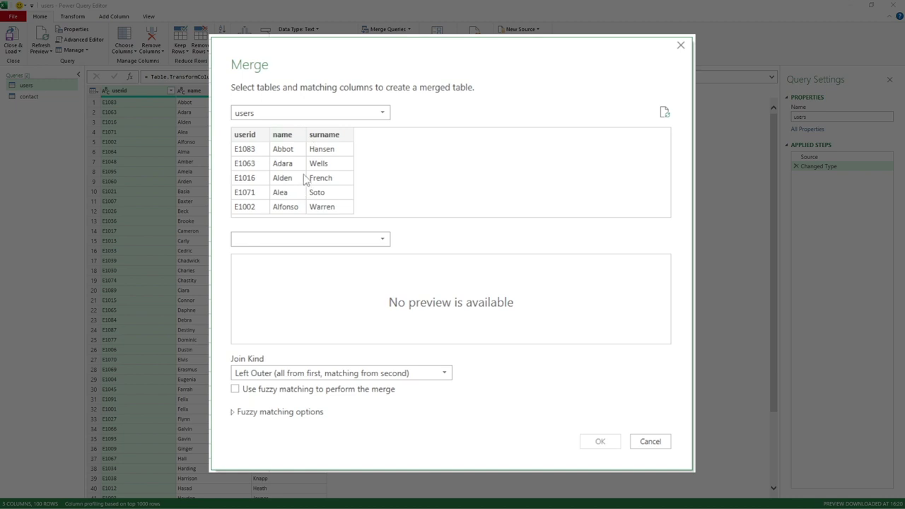
click(384, 242)
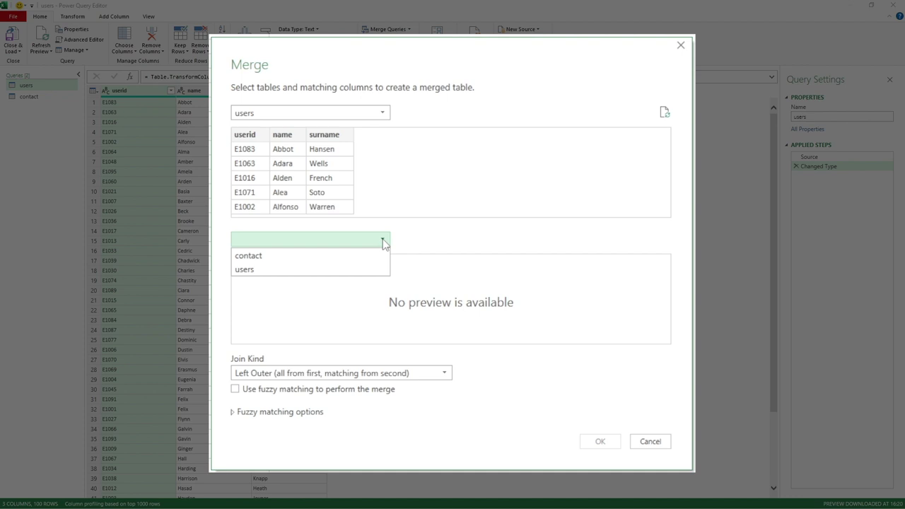
click(273, 258)
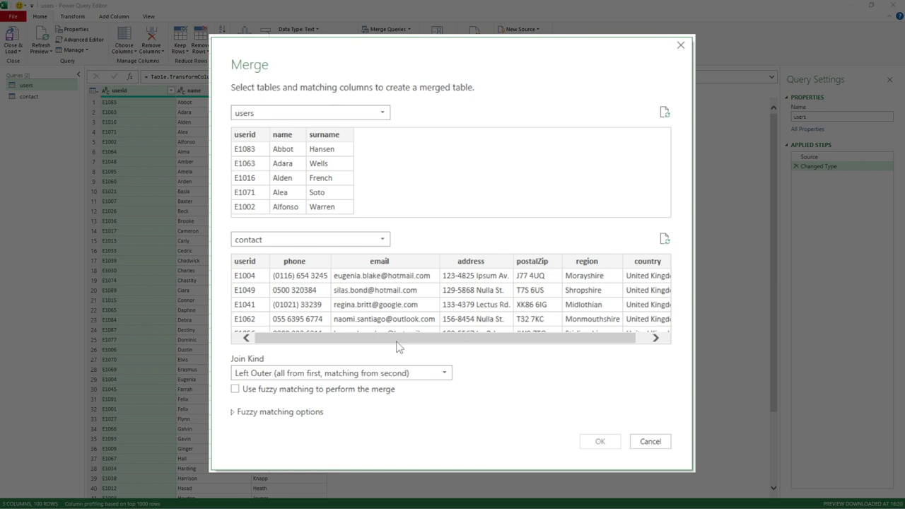
Step: Match the two tables on their userid columns with a Left Outer join and create the merged query
click(261, 135)
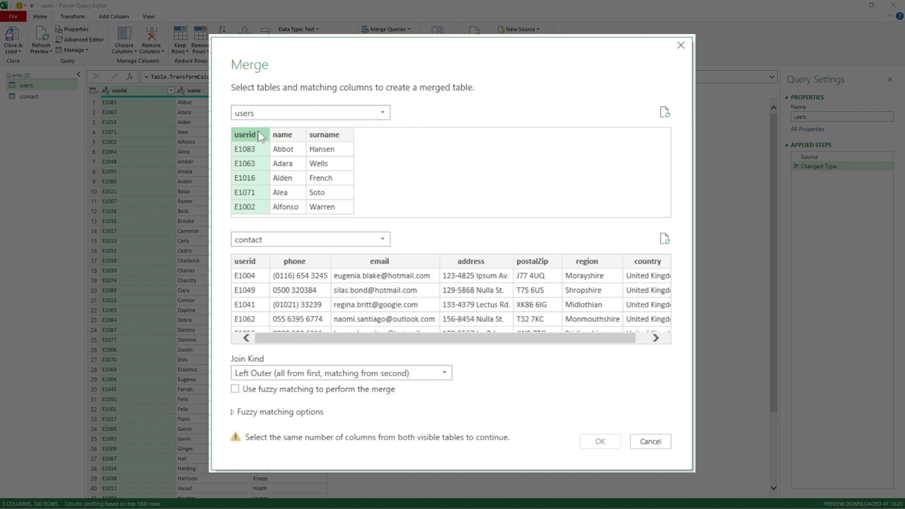
click(248, 263)
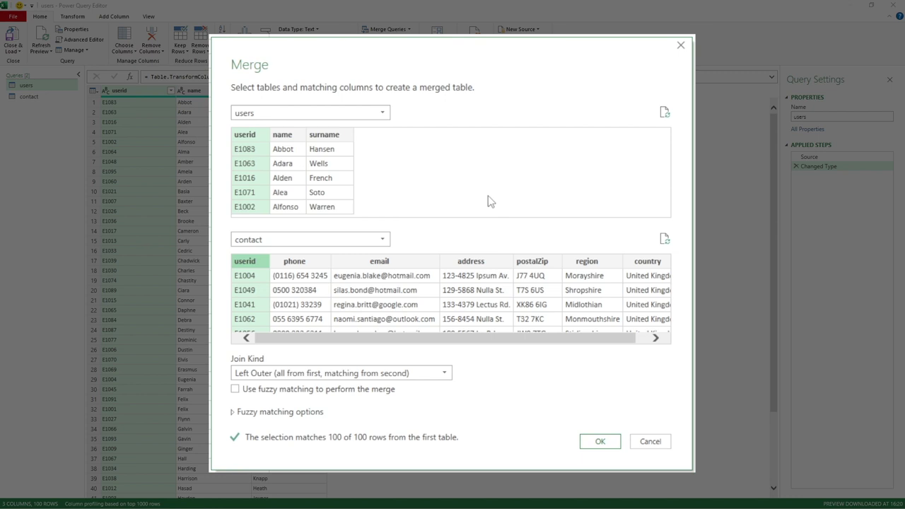
click(438, 375)
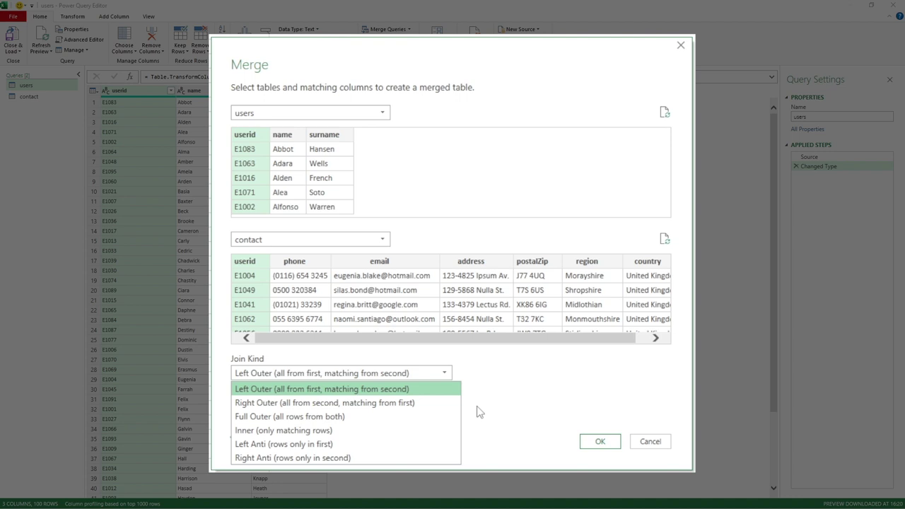
click(386, 393)
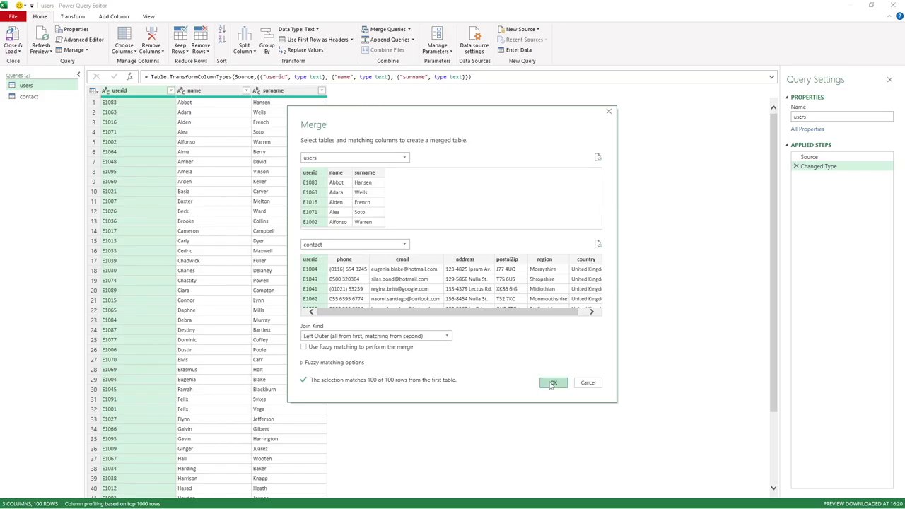
click(553, 383)
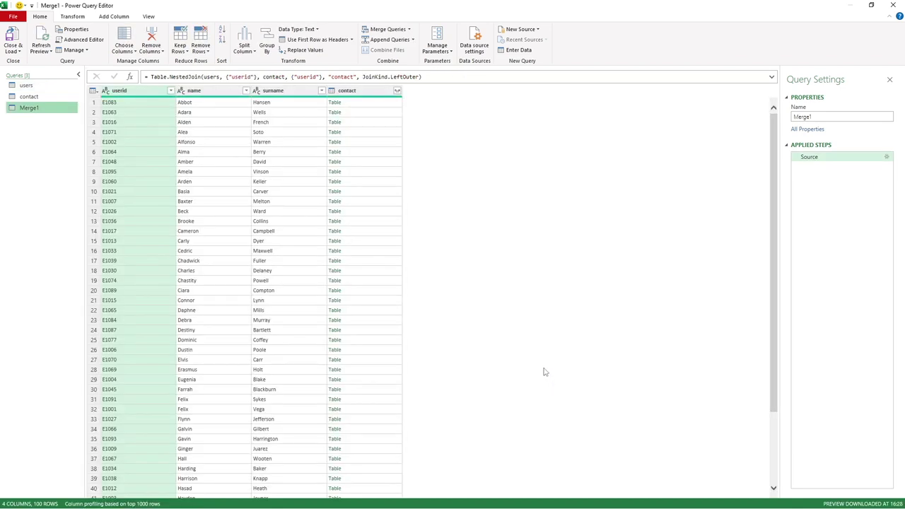
Step: Compare the users query with Merge1 and expand Merge1's contact column to only email, keeping the original column name as prefix
click(47, 87)
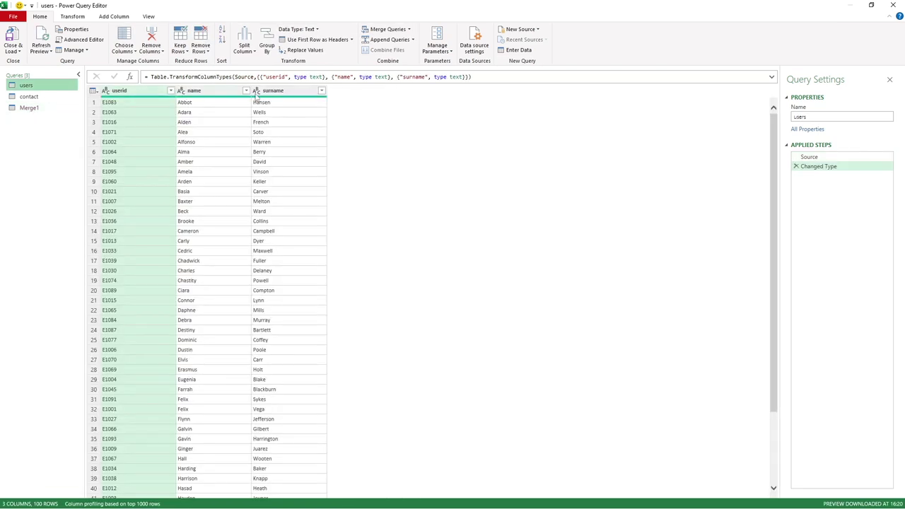
click(32, 108)
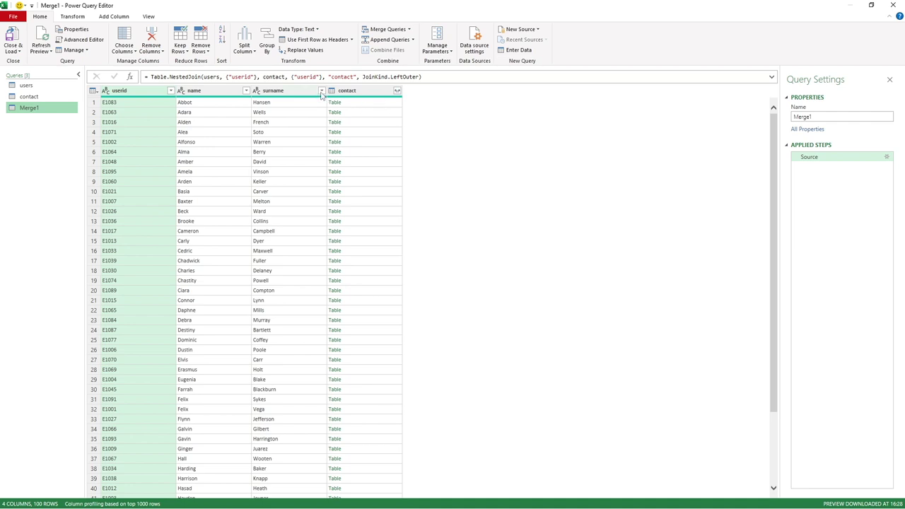
click(398, 91)
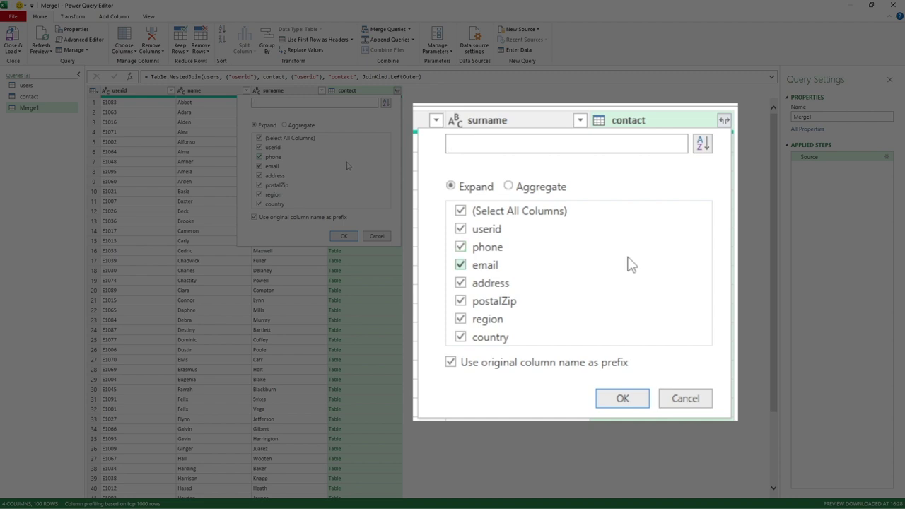
click(509, 213)
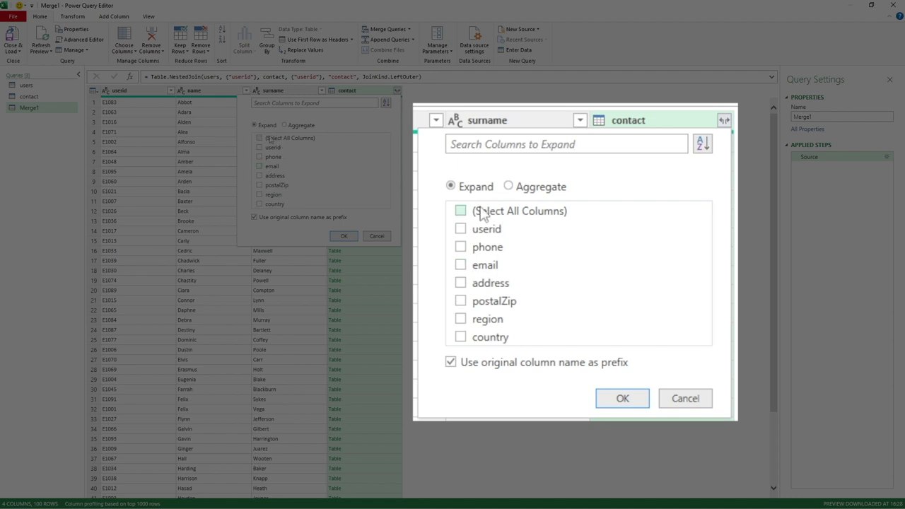
click(481, 267)
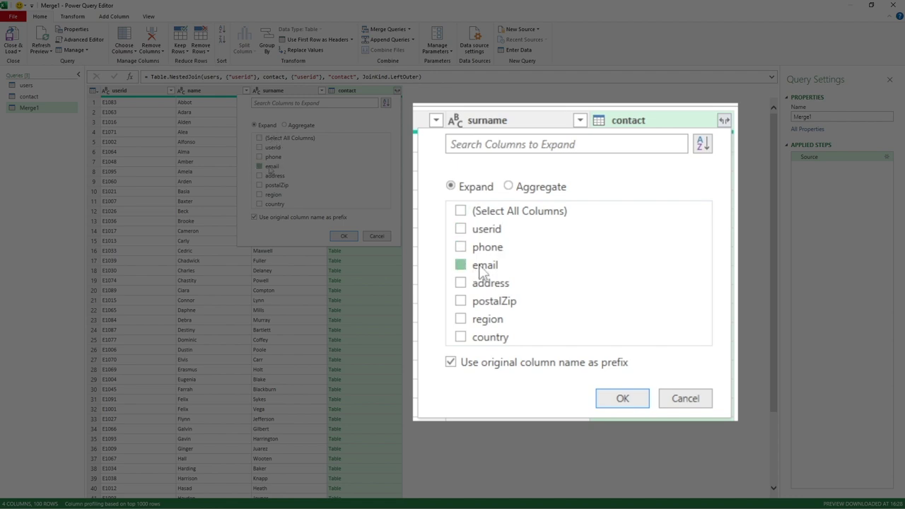
click(341, 237)
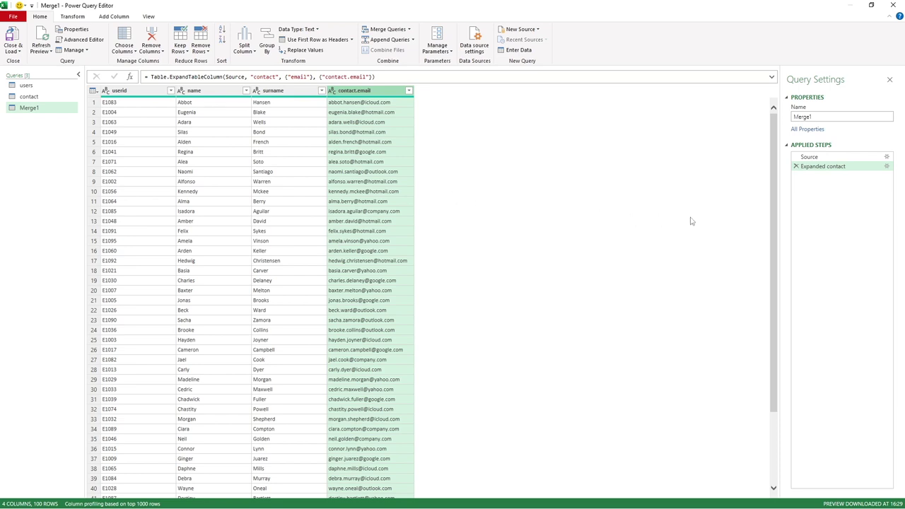
Step: Edit the Expanded contact step to include the phone column as well
click(887, 166)
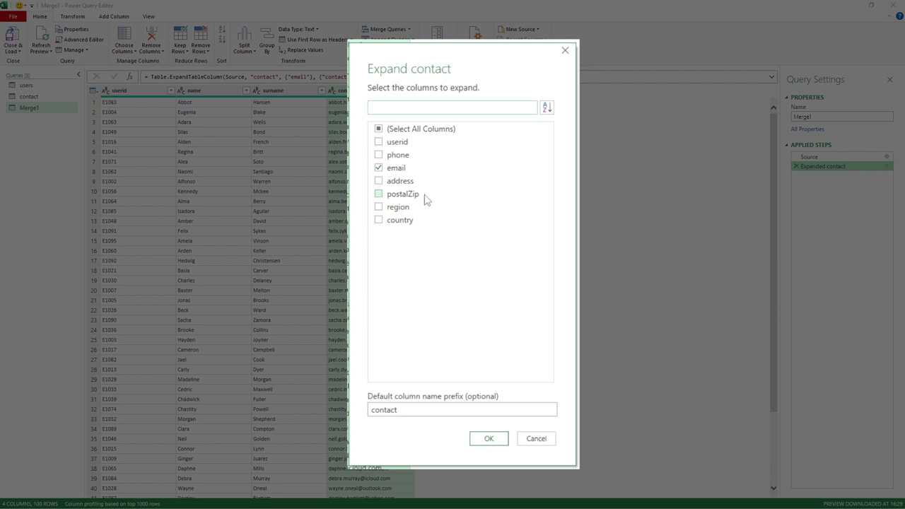
click(394, 161)
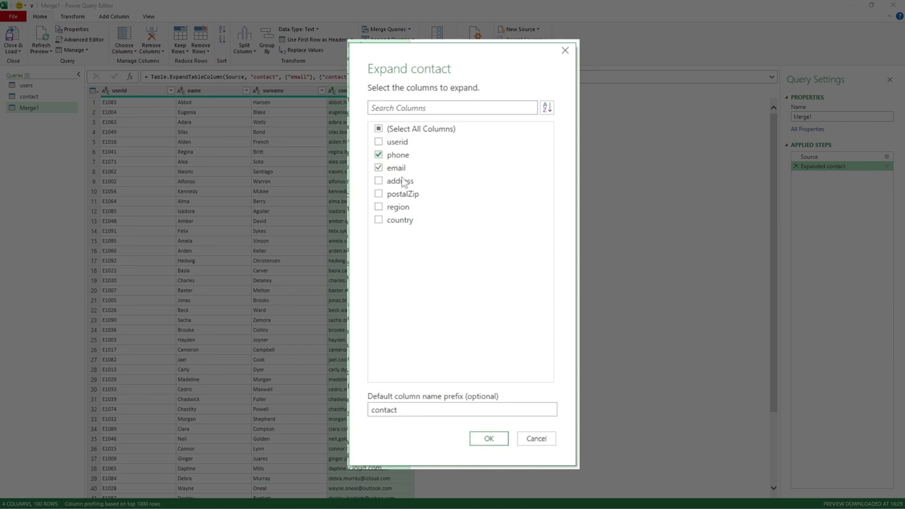
click(489, 438)
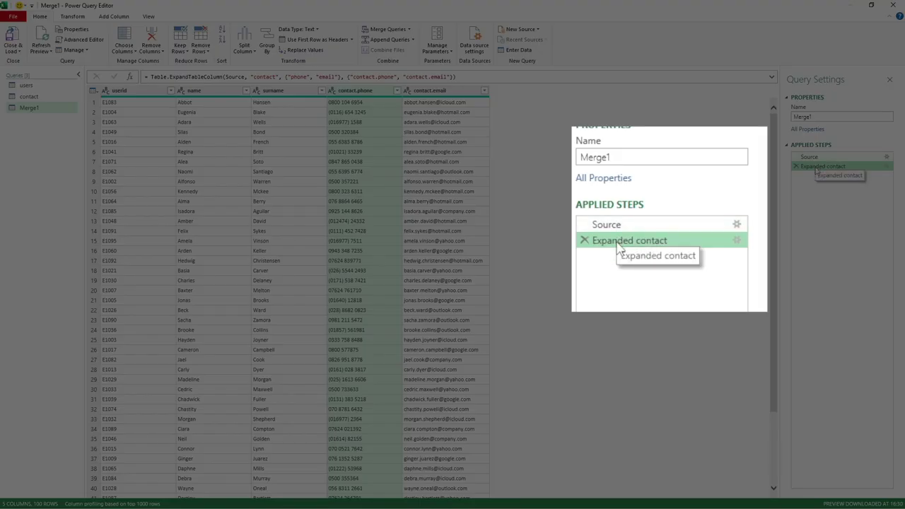
Step: Add the region column to the Expanded contact step's selection
click(888, 167)
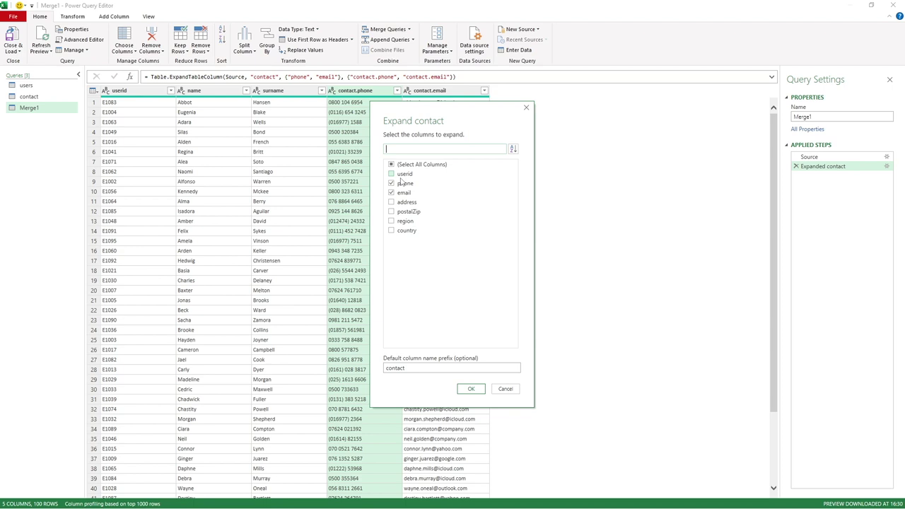
click(392, 222)
click(471, 389)
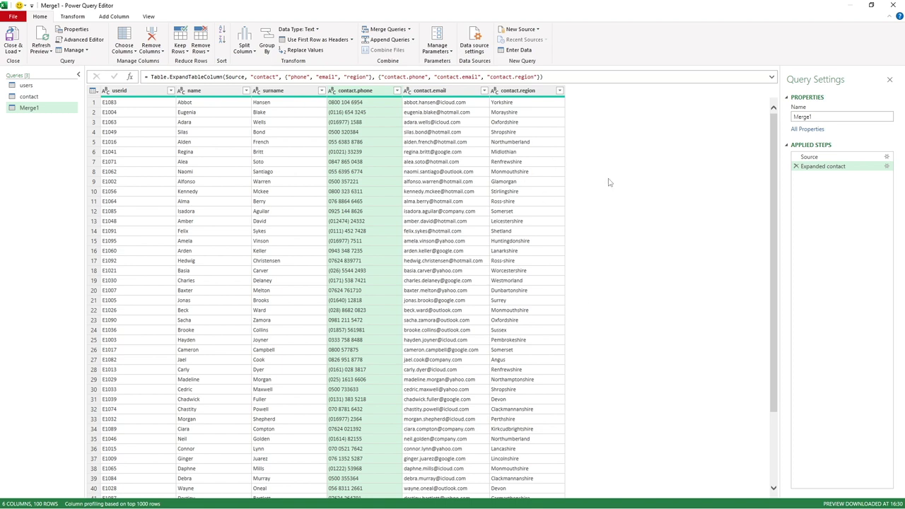
Step: Remove the region column from the Expanded contact step's selection
click(887, 166)
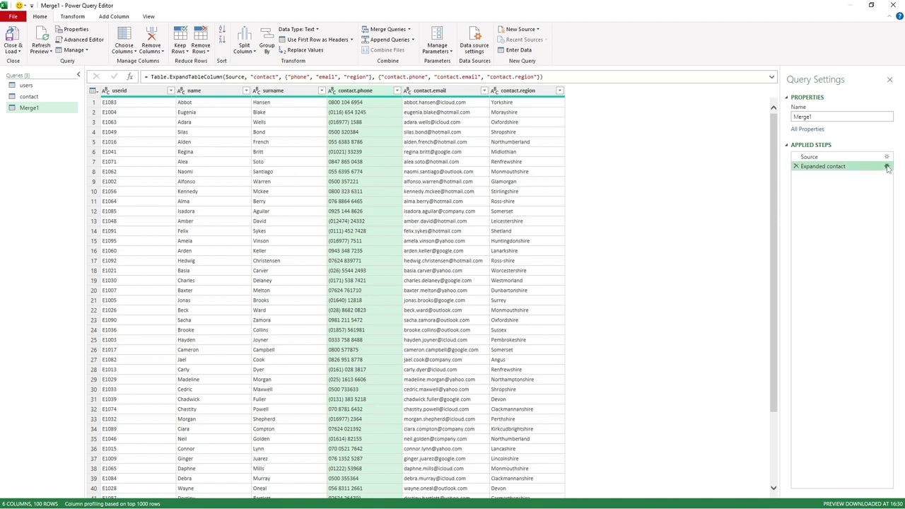
click(404, 222)
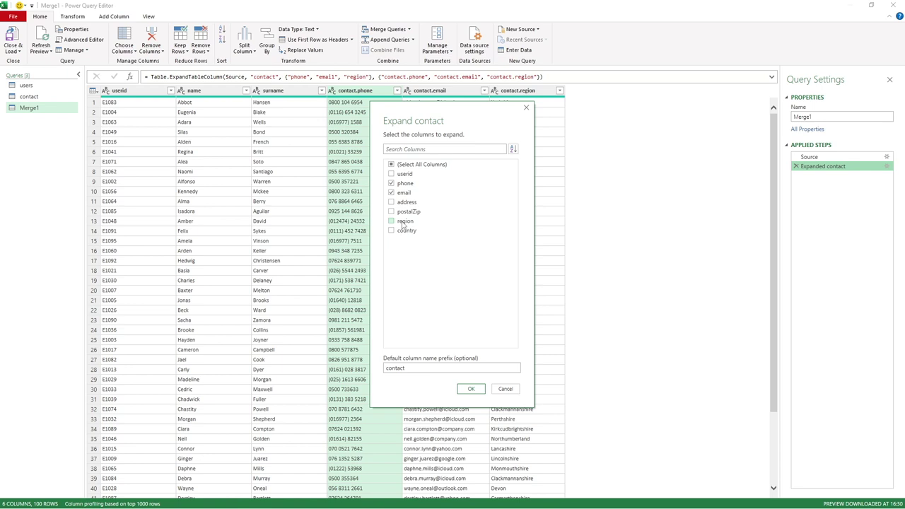
click(471, 390)
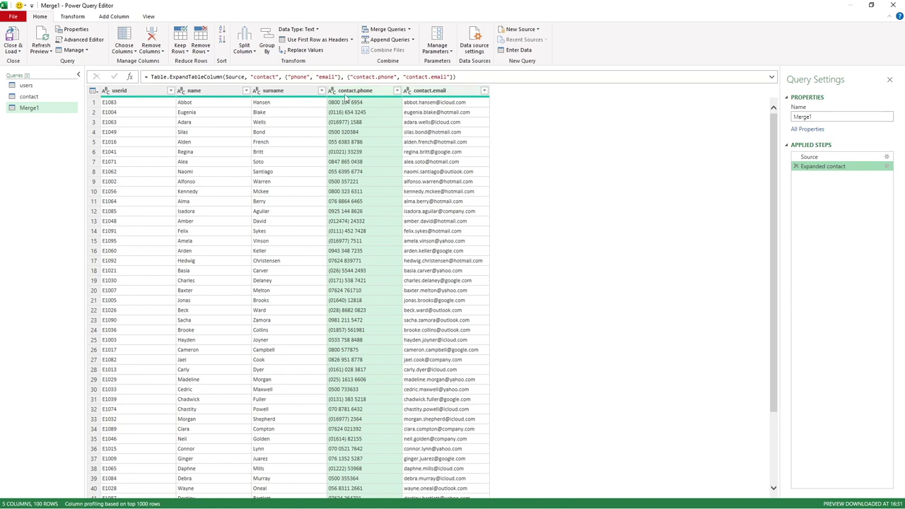
Step: Rename the contact.phone column as phone and the contact.email column as email
right_click(351, 94)
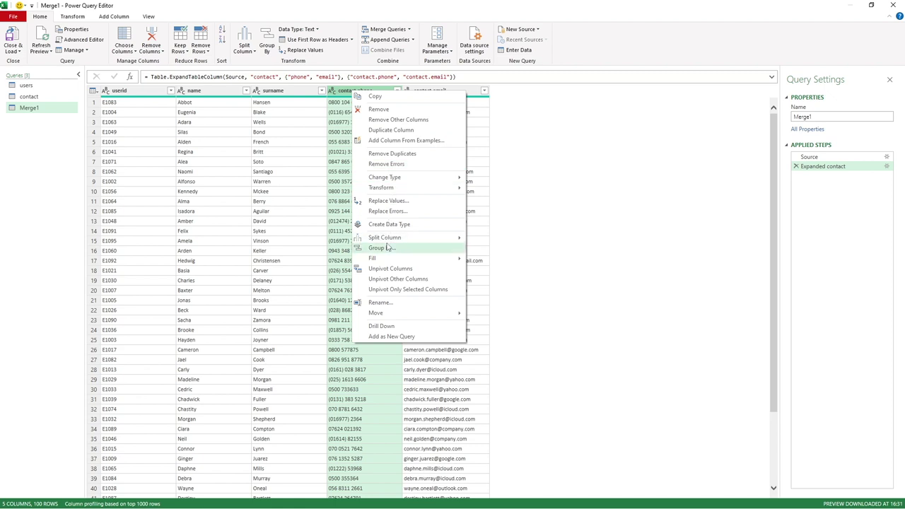
click(388, 303)
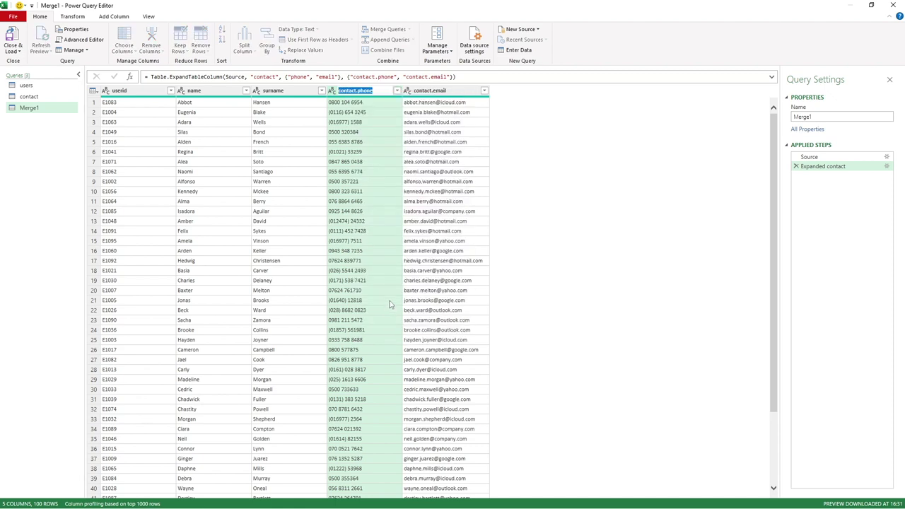
text(phone)
key(Return)
click(427, 95)
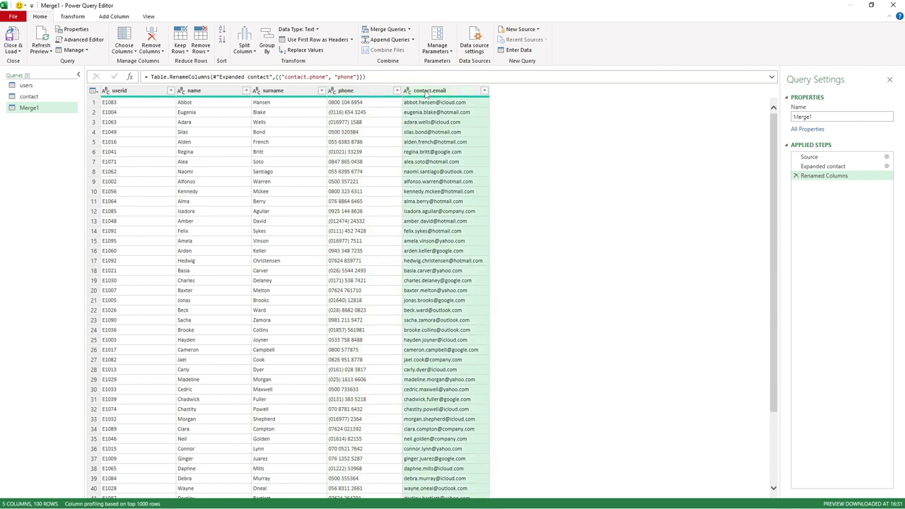
right_click(425, 94)
click(464, 305)
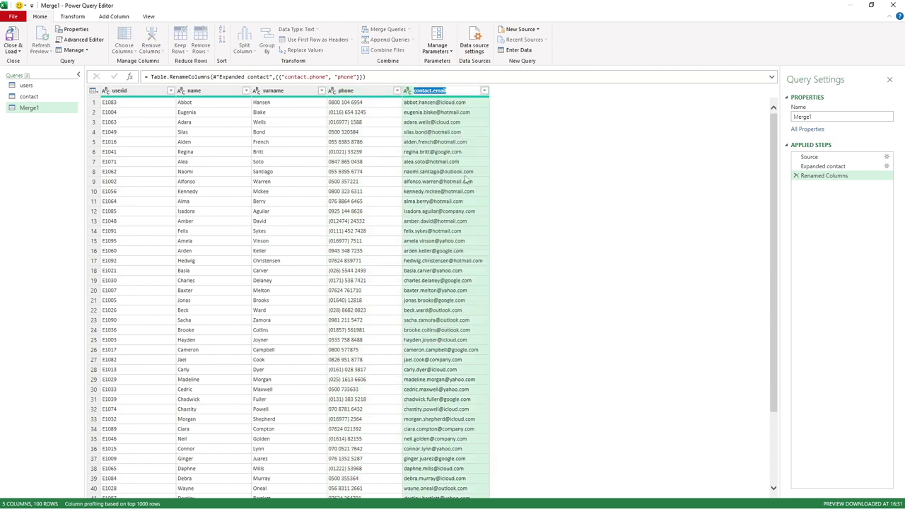
text(e)
key(Return)
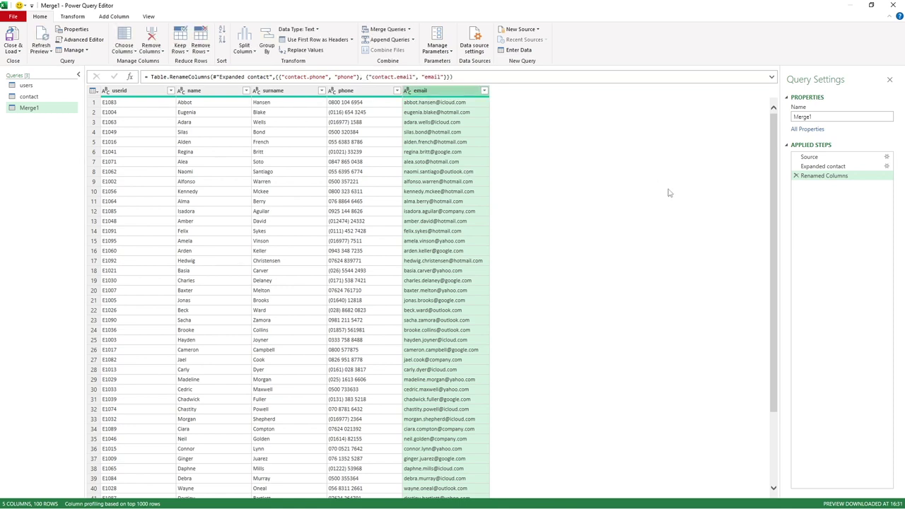
Step: Review Merge1's Source, Expanded contact and Renamed Columns steps, and close and load the queries into the workbook
click(821, 166)
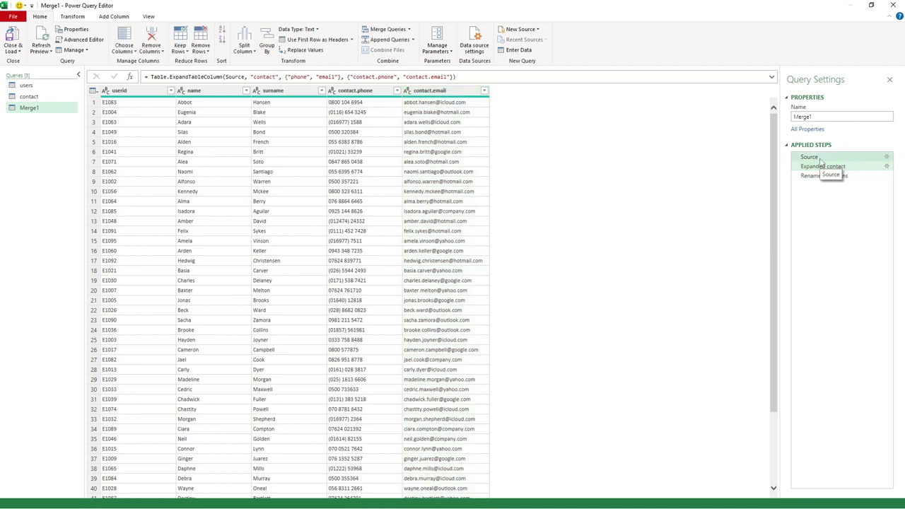
click(821, 157)
click(821, 167)
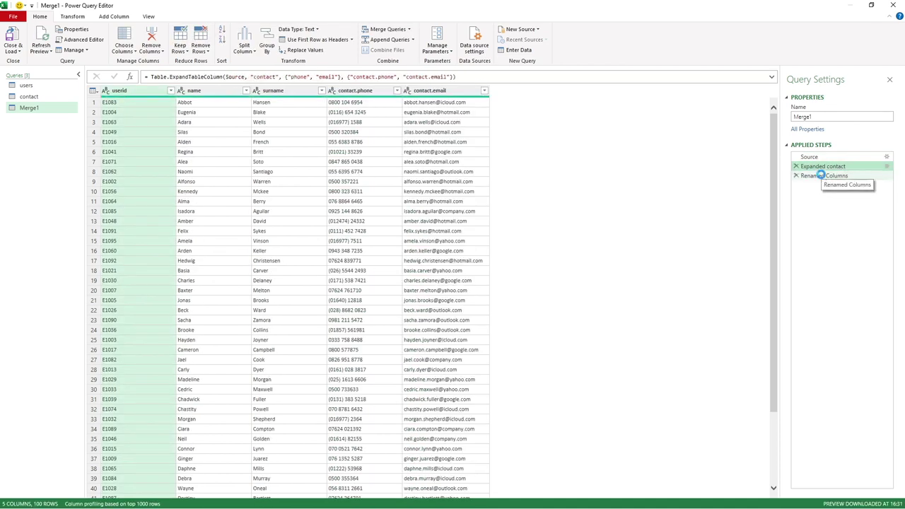
click(820, 175)
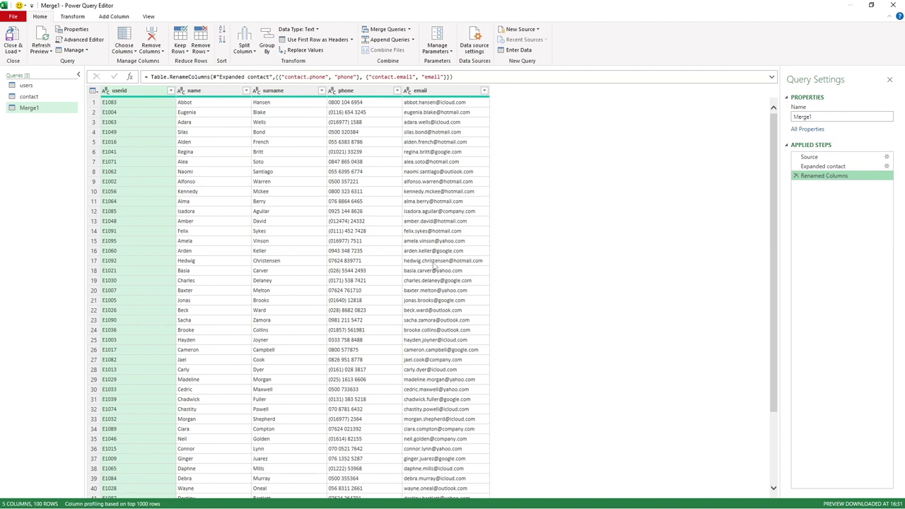
click(14, 40)
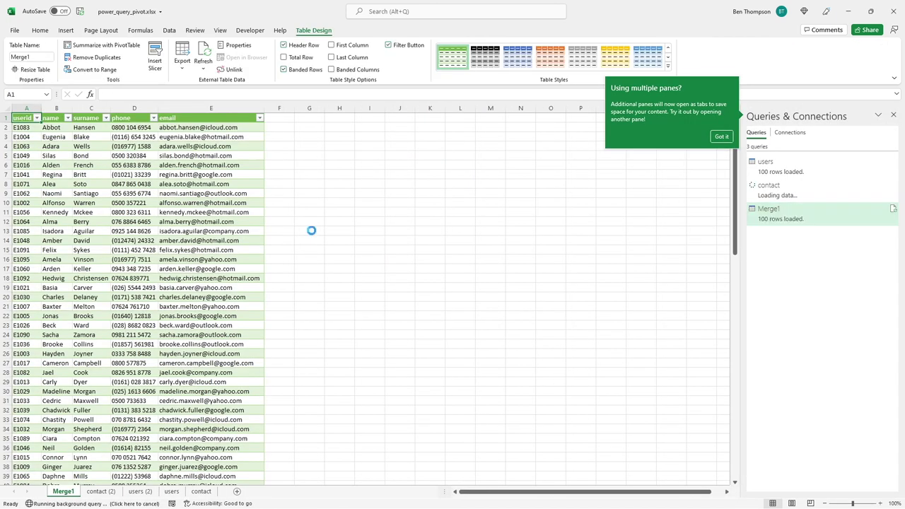
Step: Dismiss the tip about multiple panes, and open the Merge1 query in the Power Query Editor and close it again
click(720, 139)
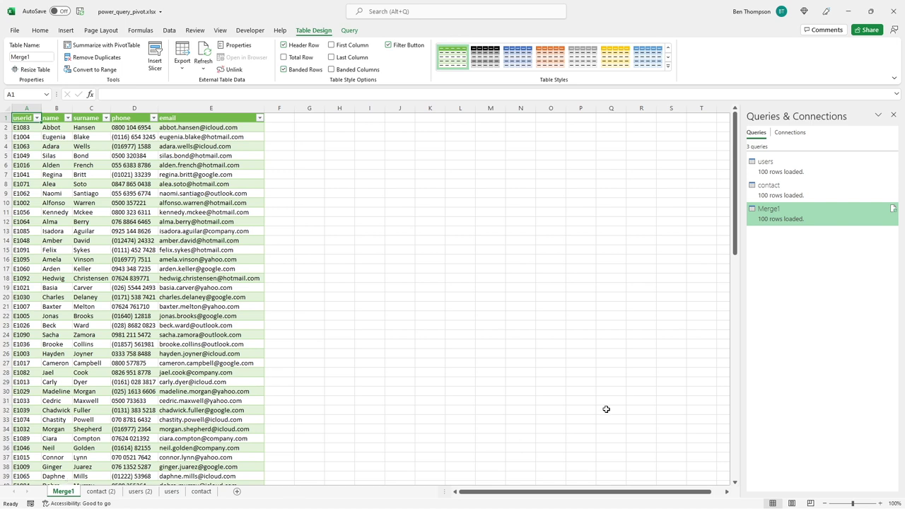
double_click(790, 212)
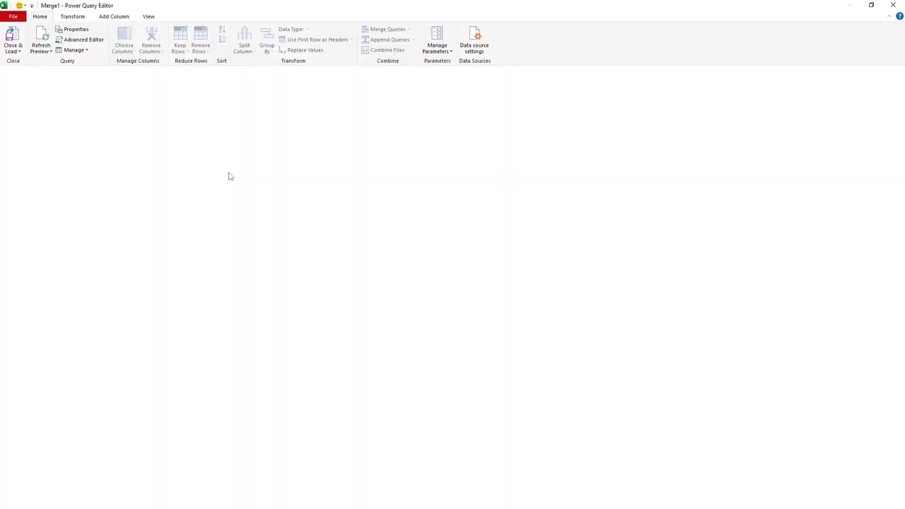
click(895, 6)
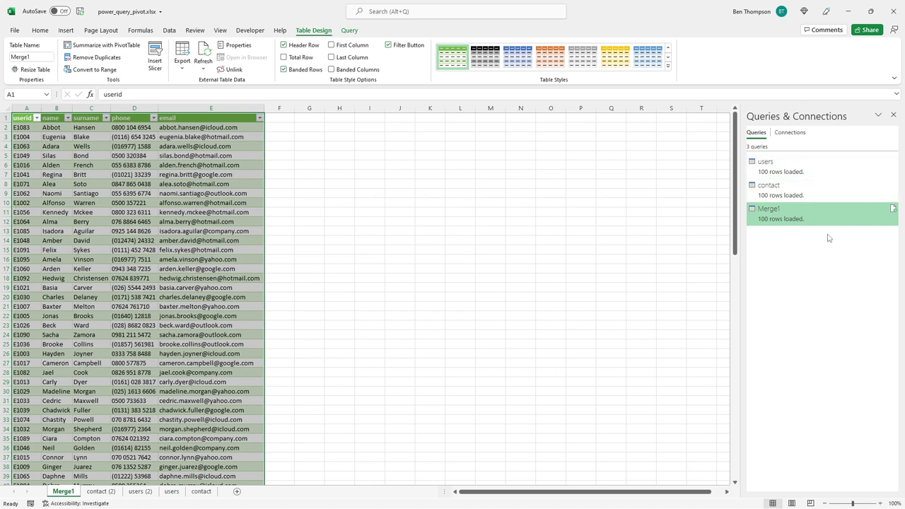
Step: Close the Queries & Connections pane and show it again
click(895, 116)
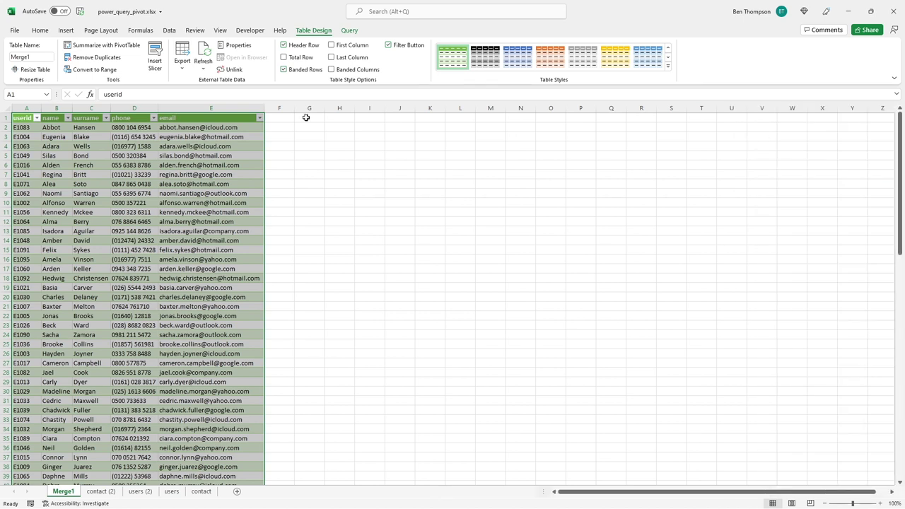
click(170, 30)
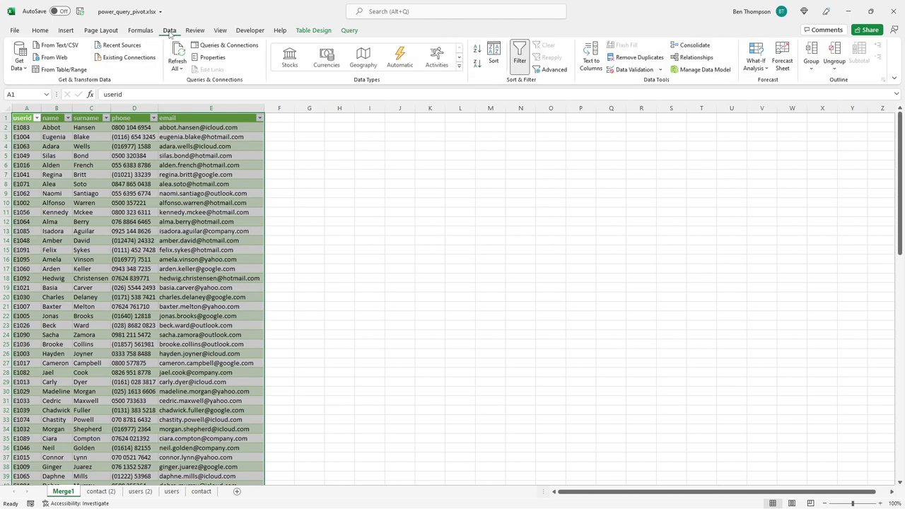
click(234, 48)
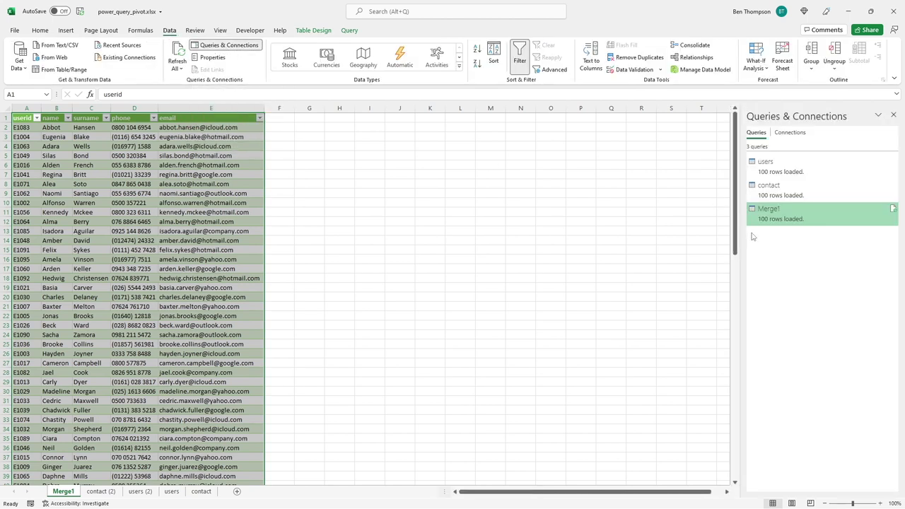
Step: Rename the Merge1 query as Contact Details, and close and load the change into the workbook
double_click(789, 218)
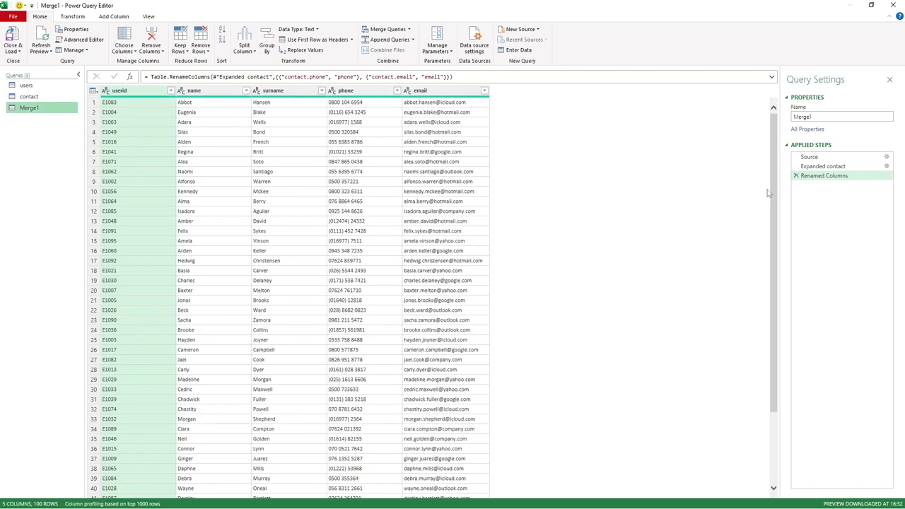
double_click(820, 118)
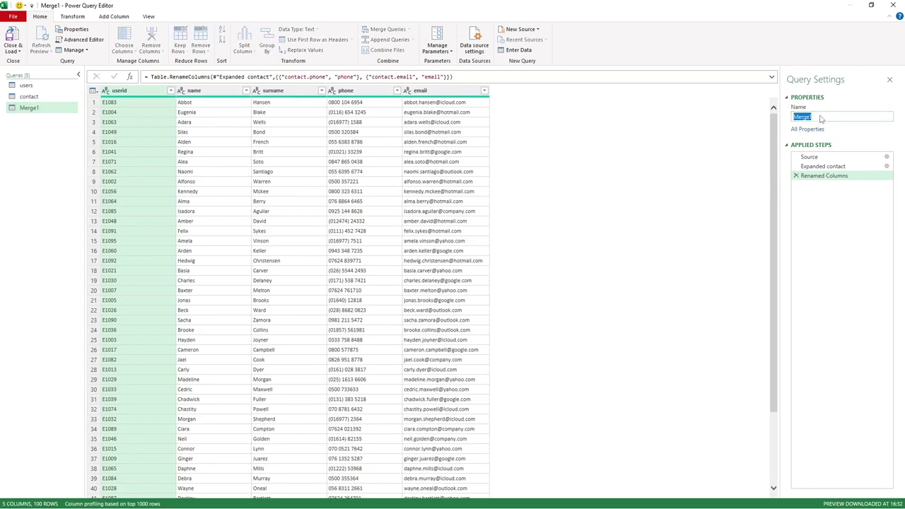
text(Con)
key(Return)
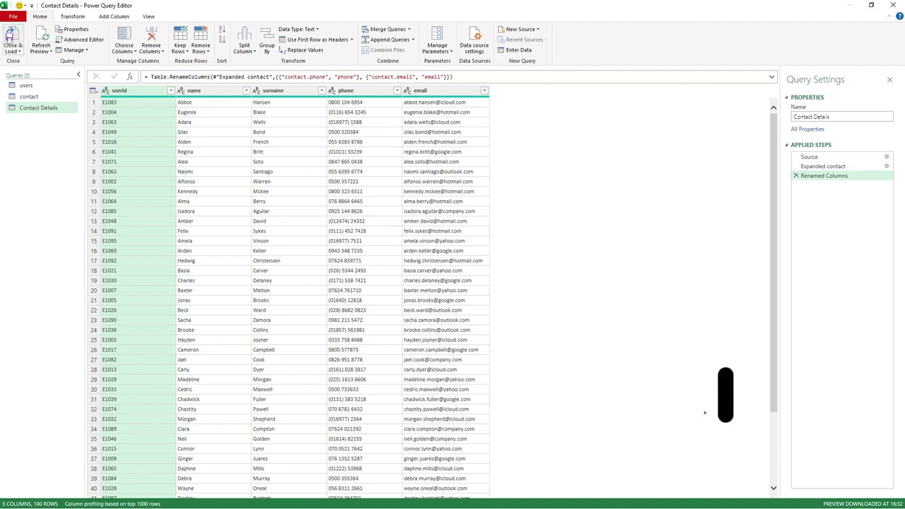
click(11, 41)
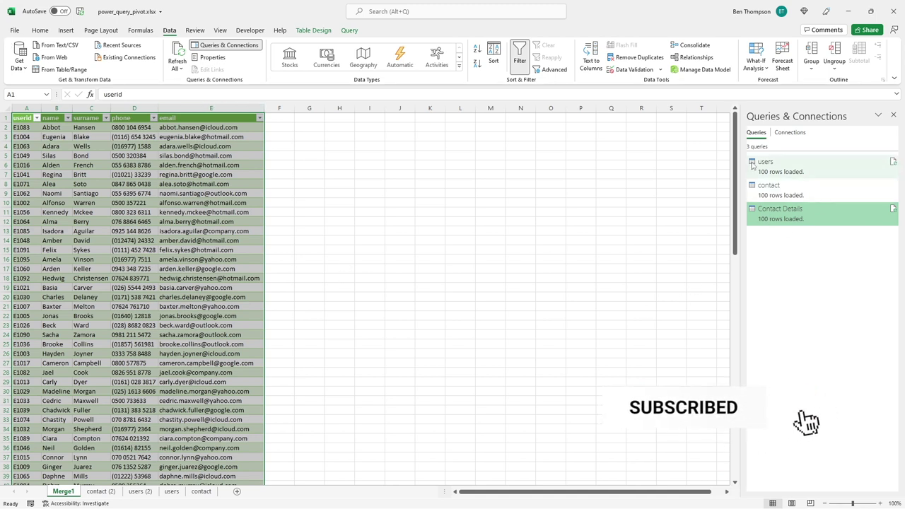
Step: Delete the Merge1 worksheet permanently
right_click(62, 494)
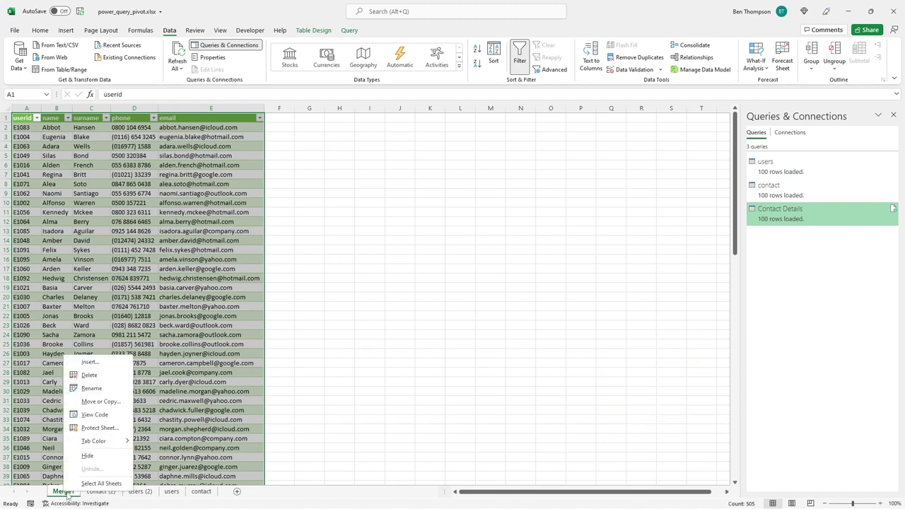
click(95, 376)
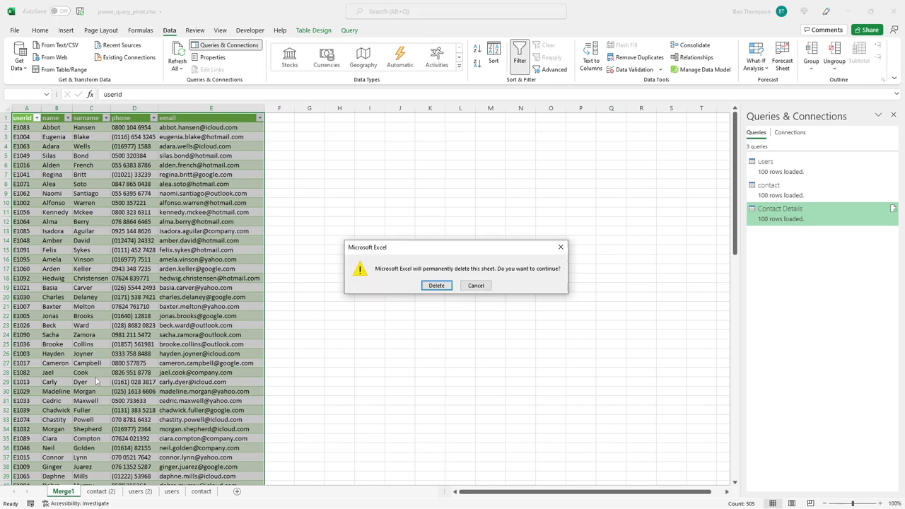
click(437, 286)
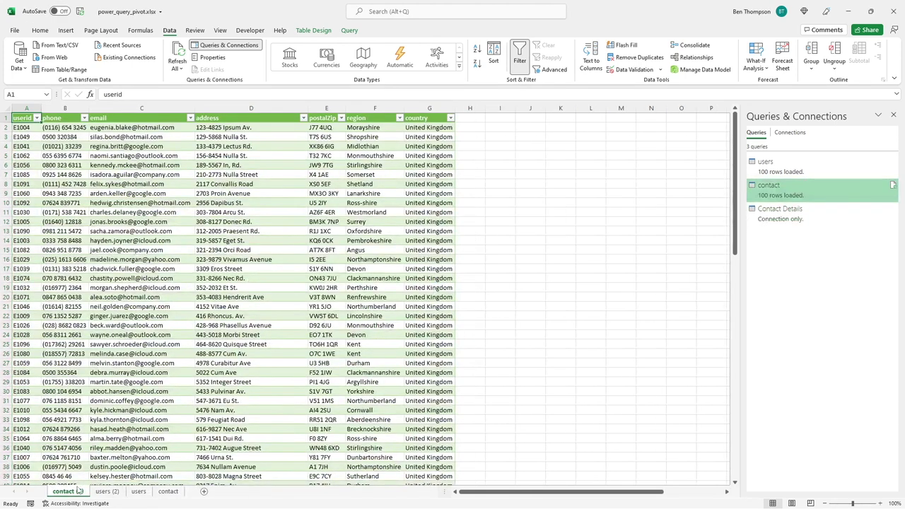
Step: Delete the loaded contact (2) and users (2) worksheets, keeping the original users and contact sheets
right_click(76, 493)
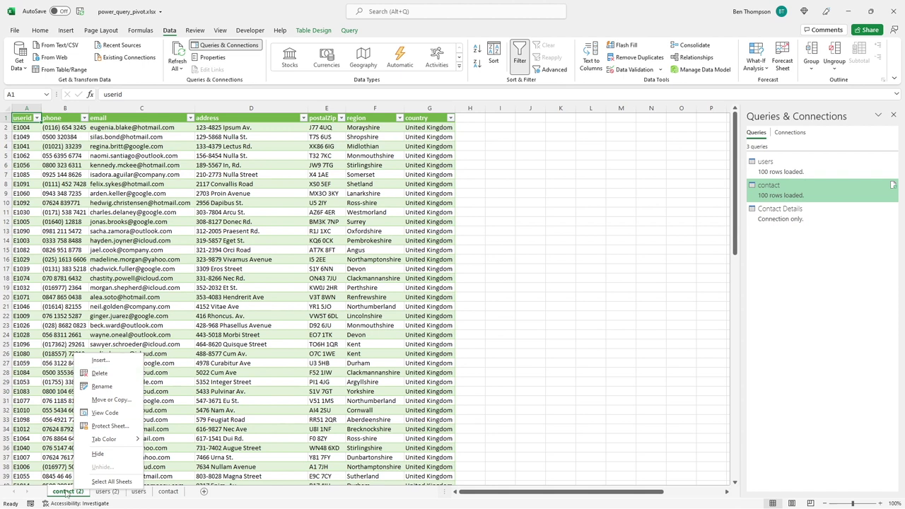
click(68, 494)
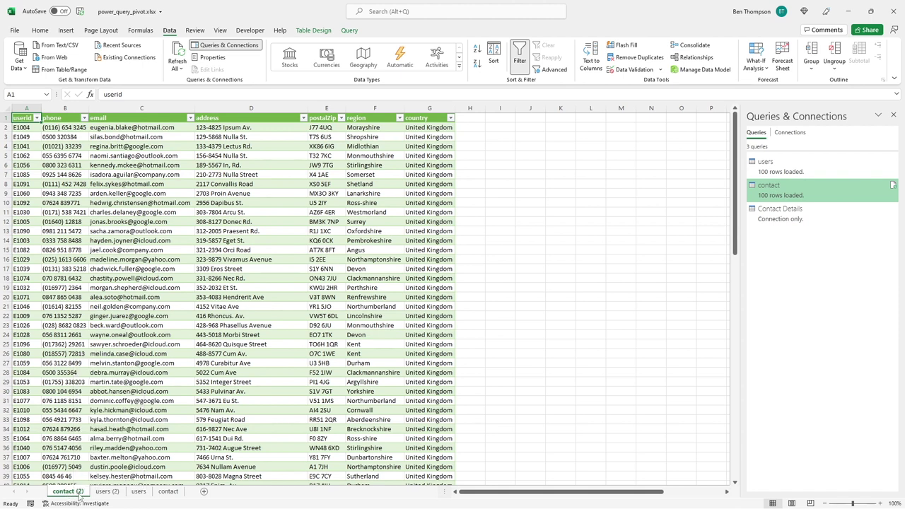
right_click(80, 493)
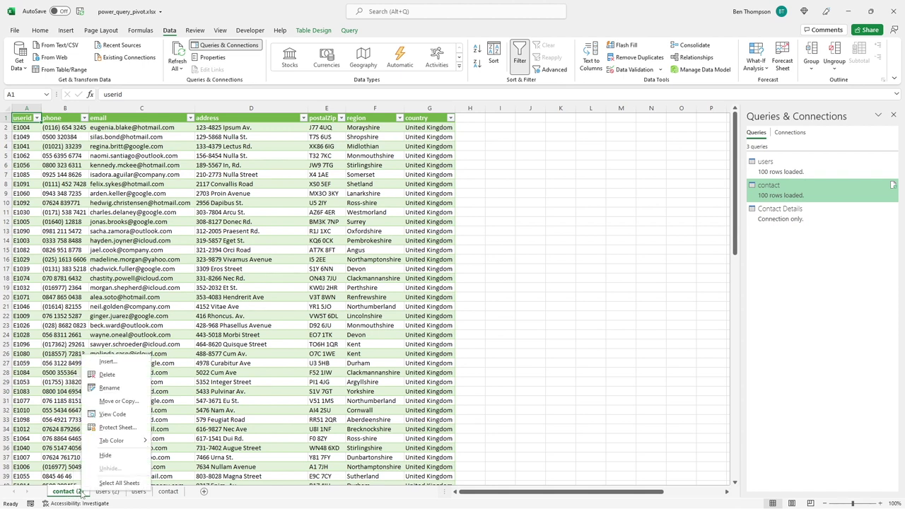
click(106, 378)
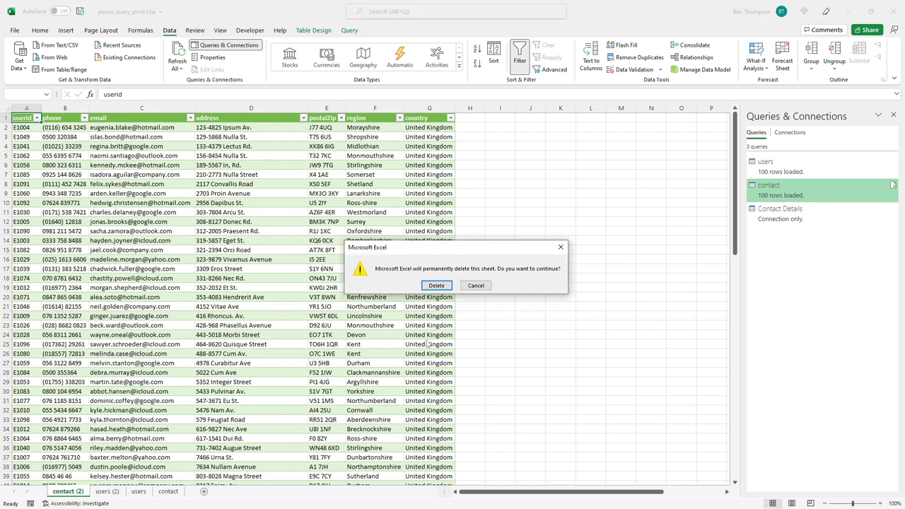
click(437, 285)
right_click(67, 492)
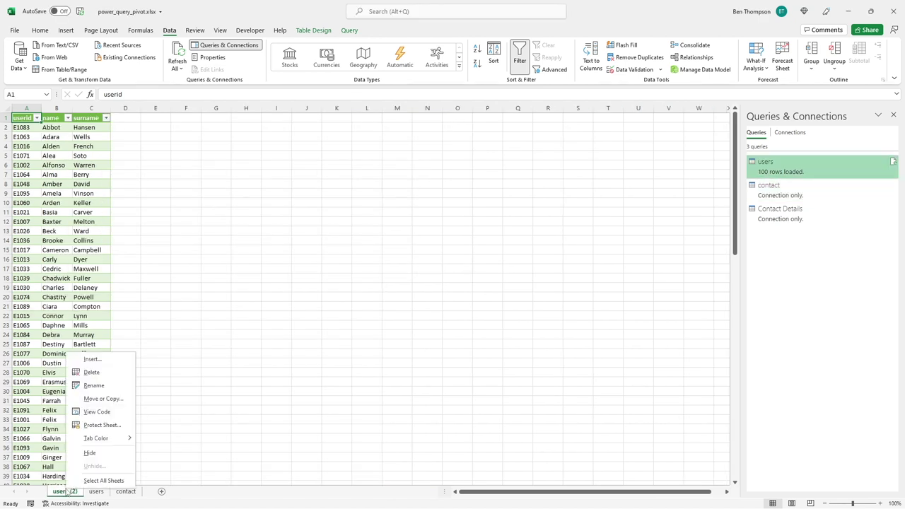
click(107, 375)
click(435, 286)
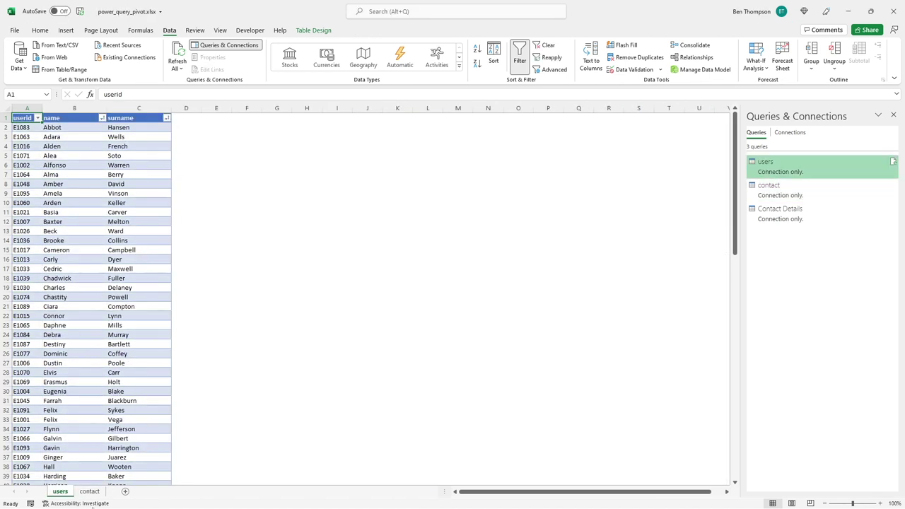
Step: Add a new worksheet after the contact sheet and load the Contact Details query into it as a table at cell A1
click(89, 492)
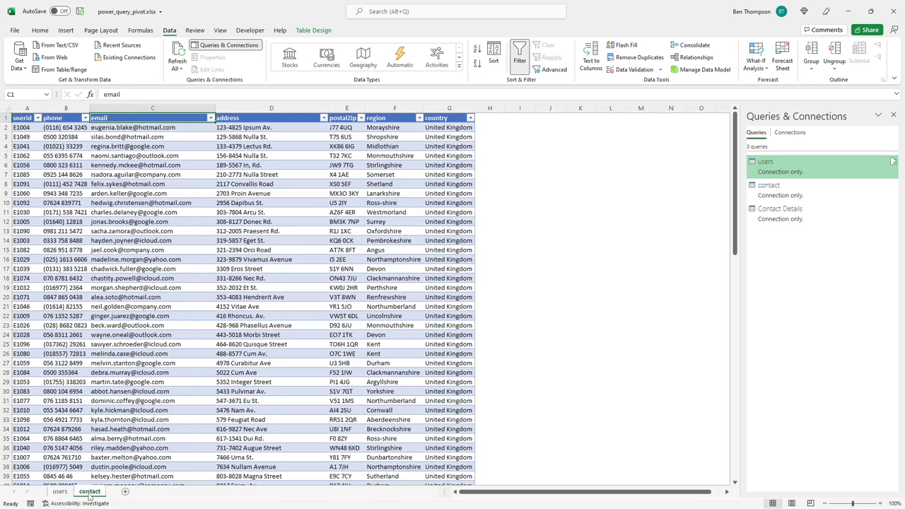
click(125, 492)
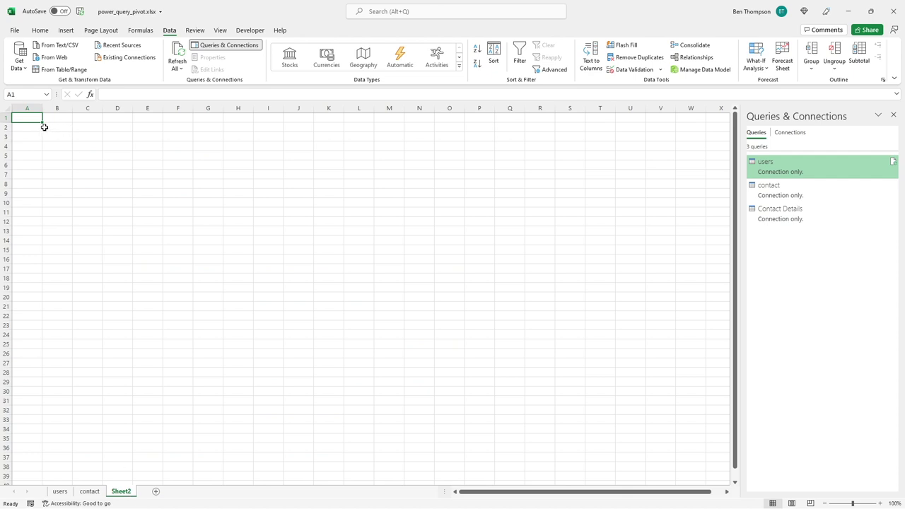
click(776, 216)
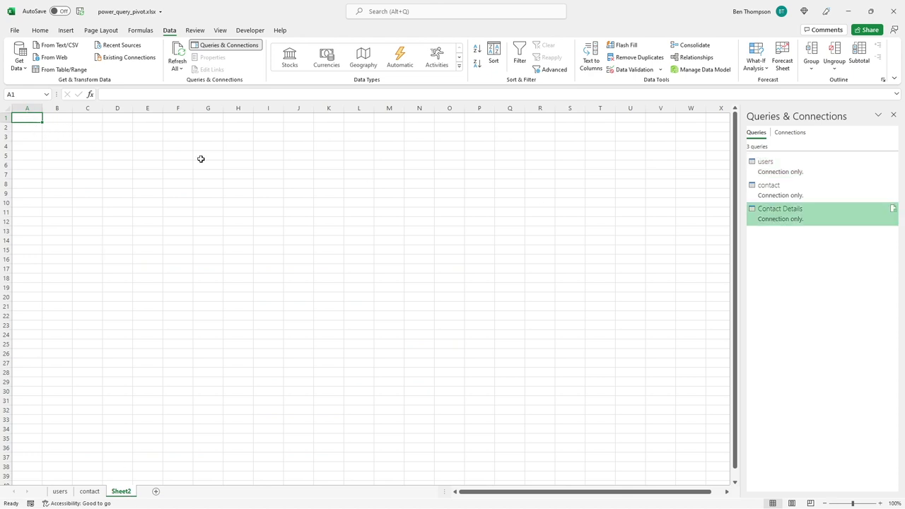
mouse_move(791, 215)
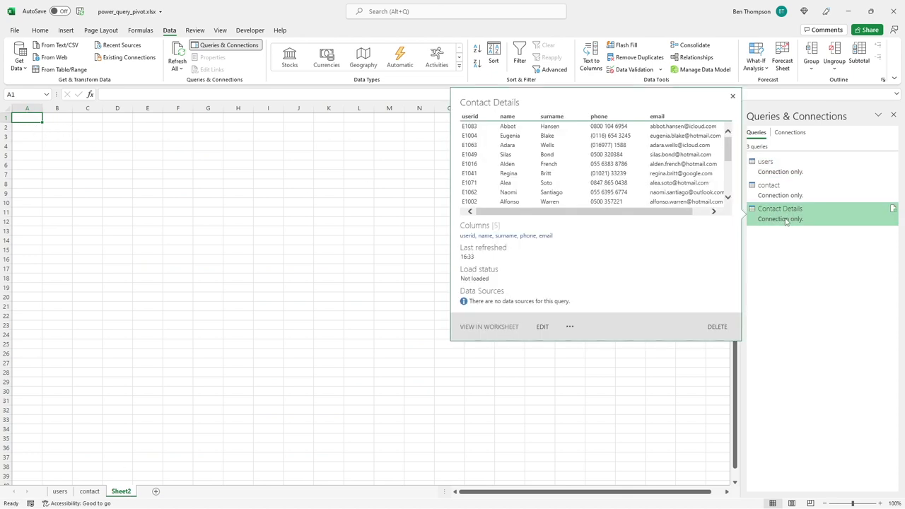
right_click(796, 217)
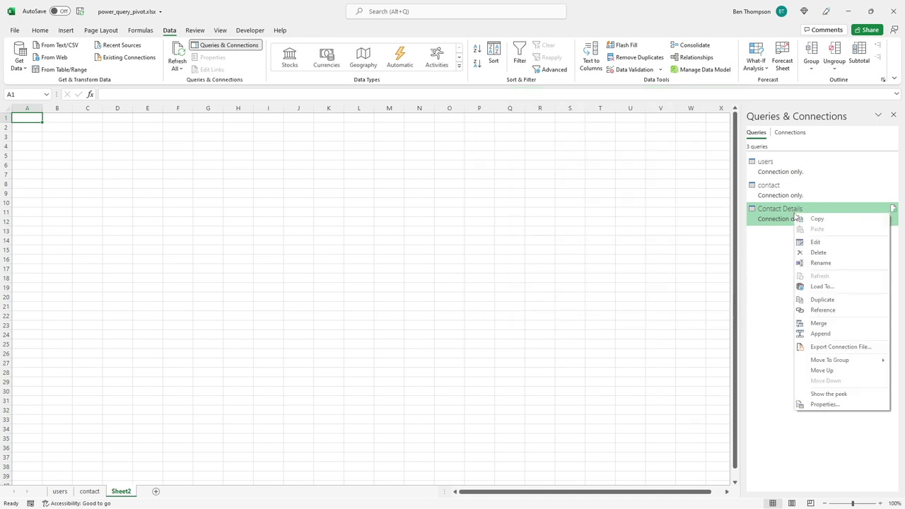
click(822, 287)
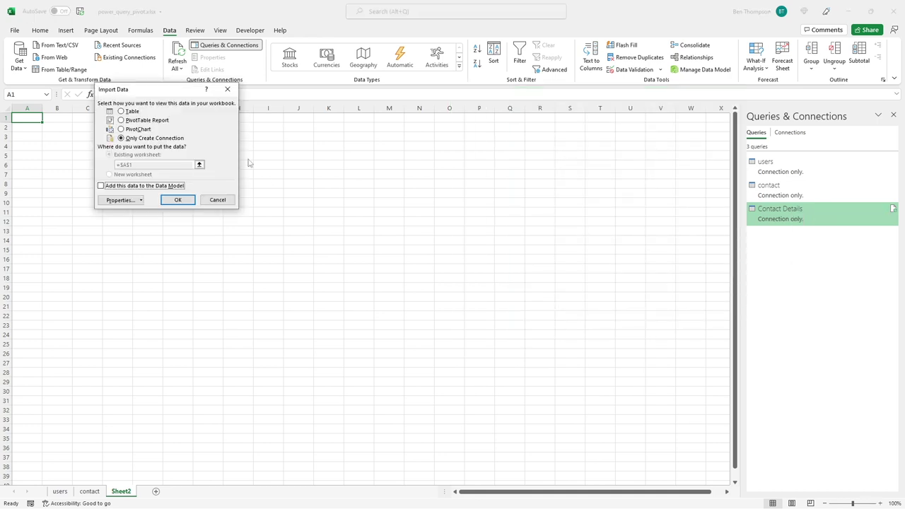
click(123, 111)
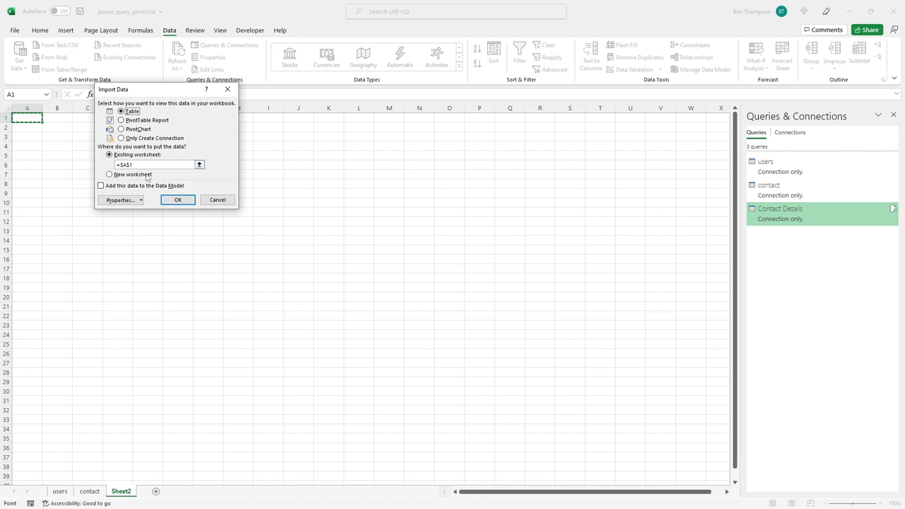
click(179, 200)
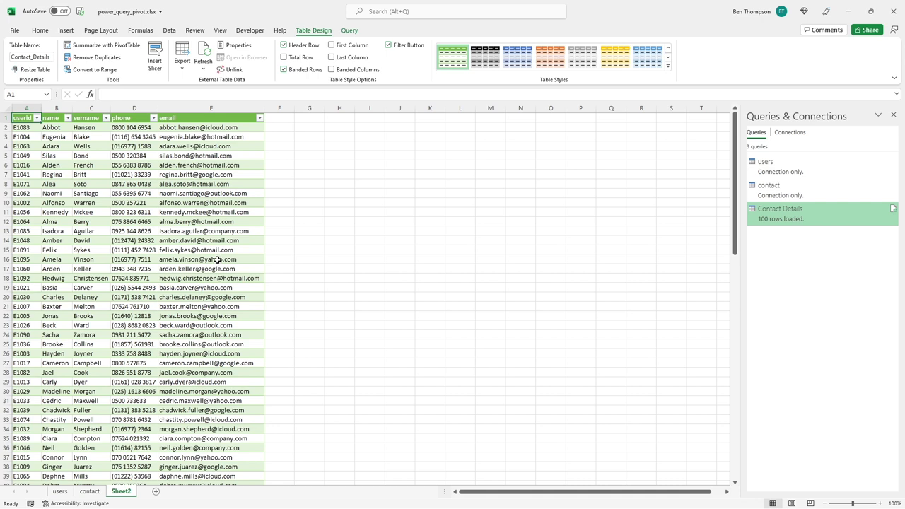
Step: Rename the new worksheet holding the Contact Details table as Output
double_click(128, 493)
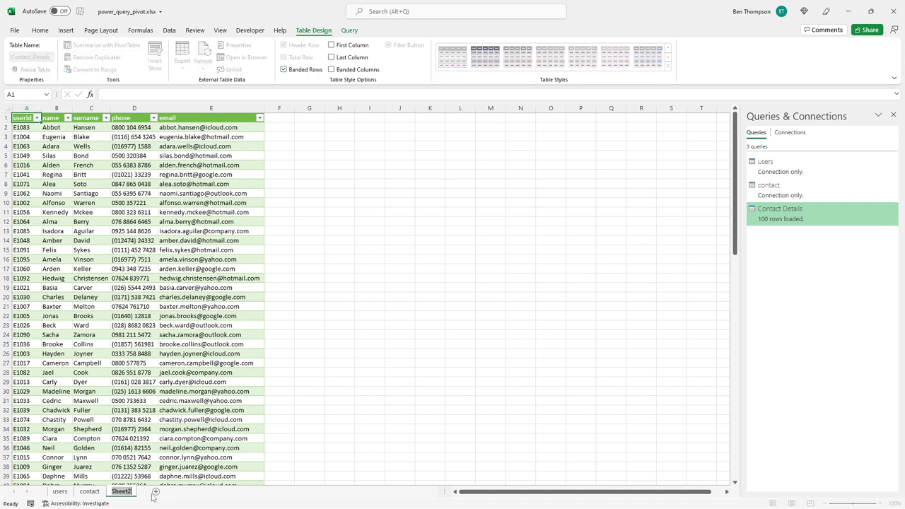
text(Out)
key(Return)
text(put)
key(Return)
click(403, 394)
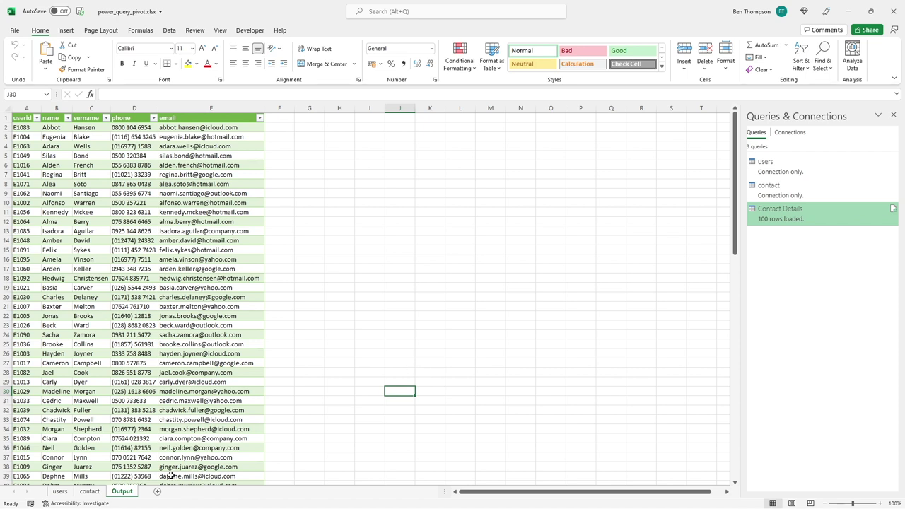
Step: Compare the source data on the contact sheet with the merged table on the Output sheet
click(80, 495)
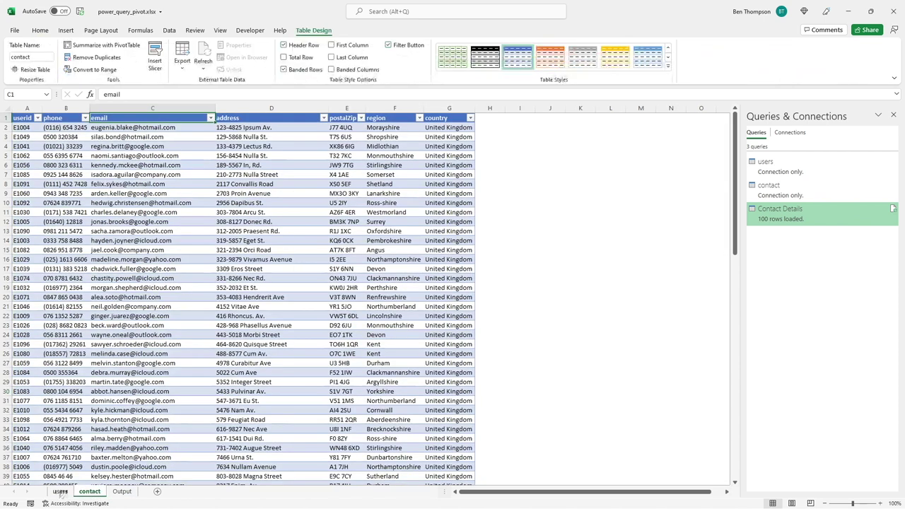
click(119, 494)
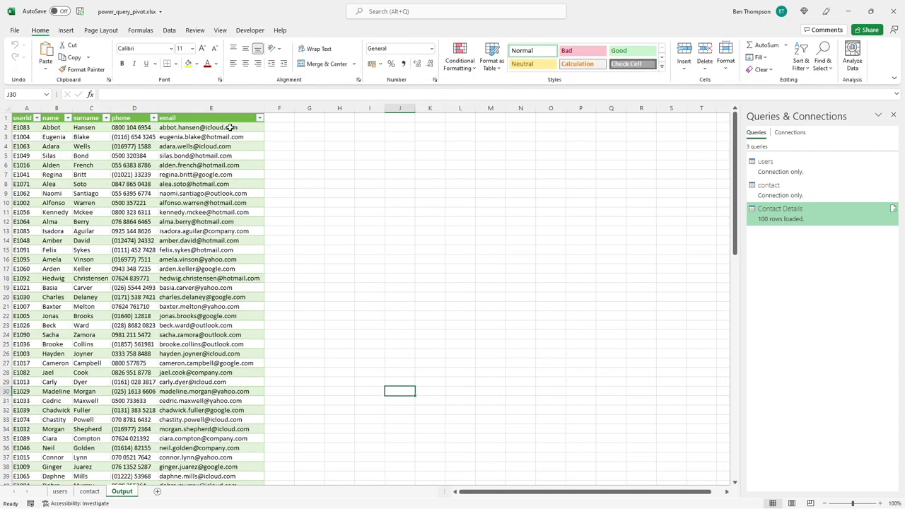
click(89, 493)
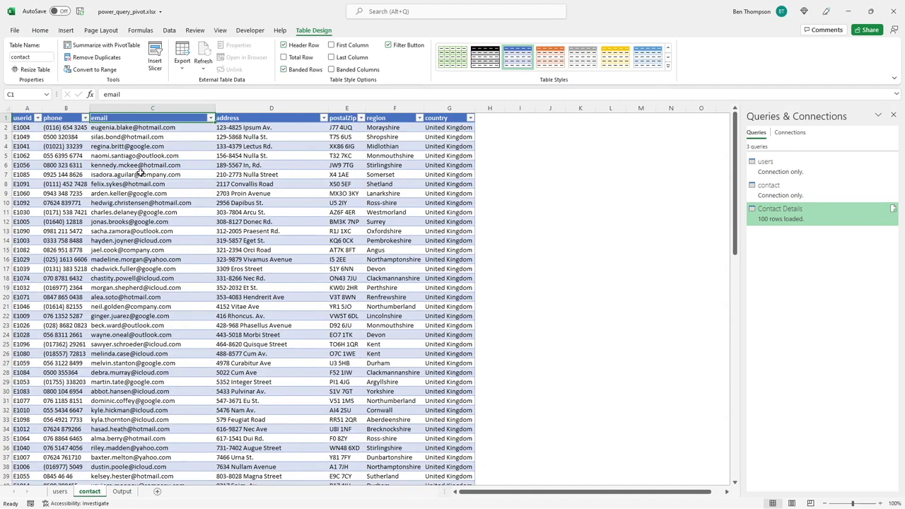
Step: Filter the contact table's userid column to the ID of the first user on the users sheet, and select that record's email cell
click(58, 493)
click(27, 128)
click(90, 492)
click(38, 118)
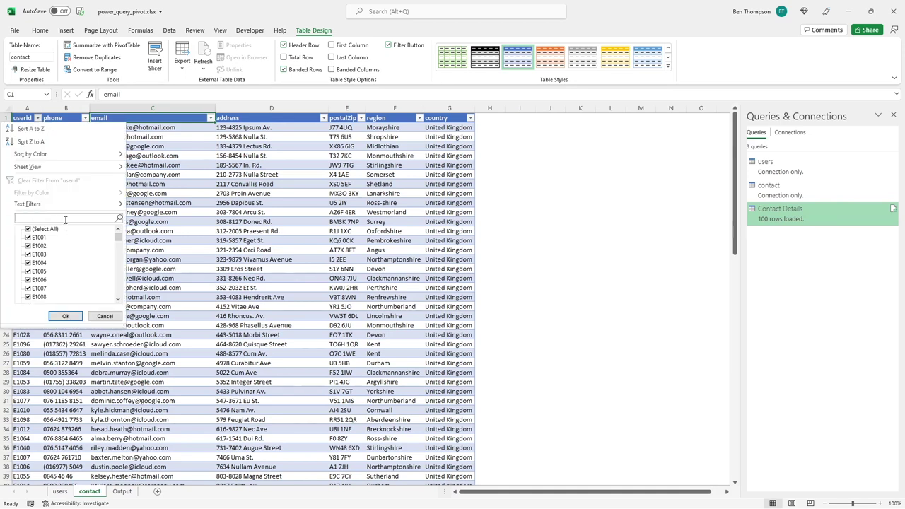
click(65, 218)
text(1083)
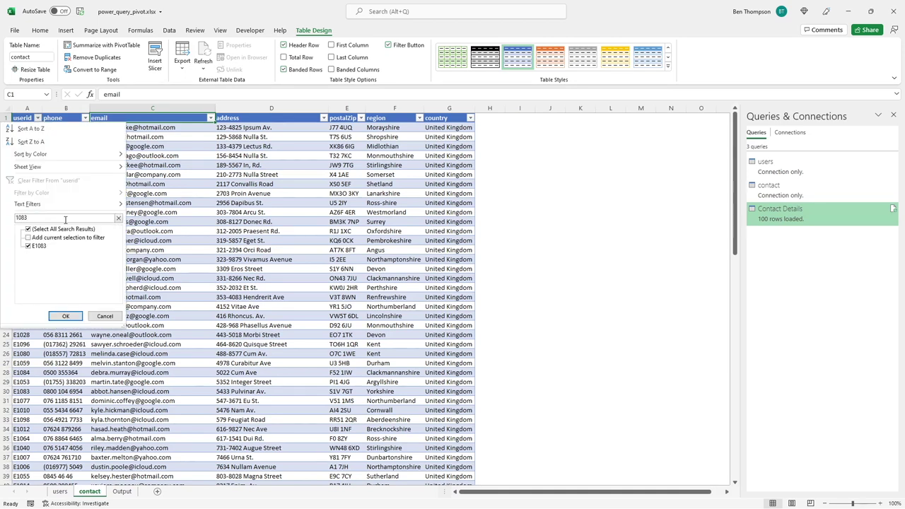
key(Return)
click(145, 128)
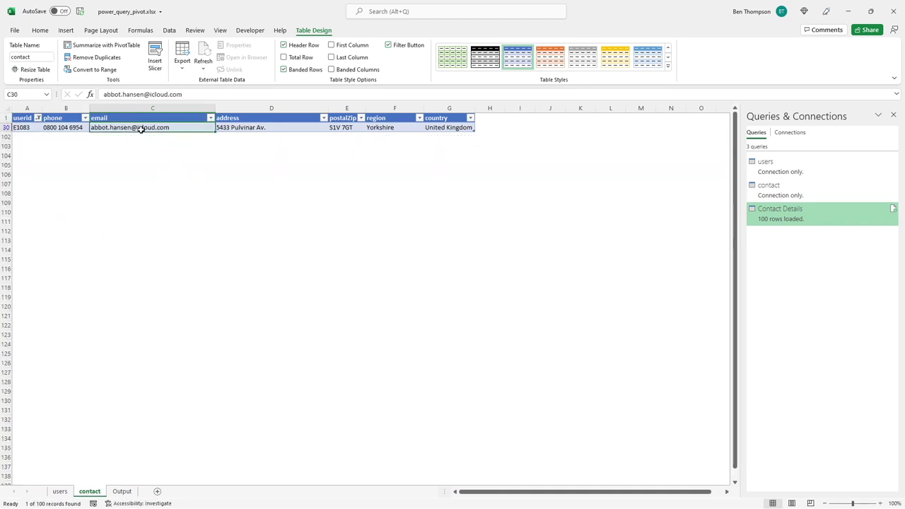
Step: Change the provider name in the filtered contact record's email address to NewEmail, keeping the rest of the address
double_click(143, 127)
double_click(144, 128)
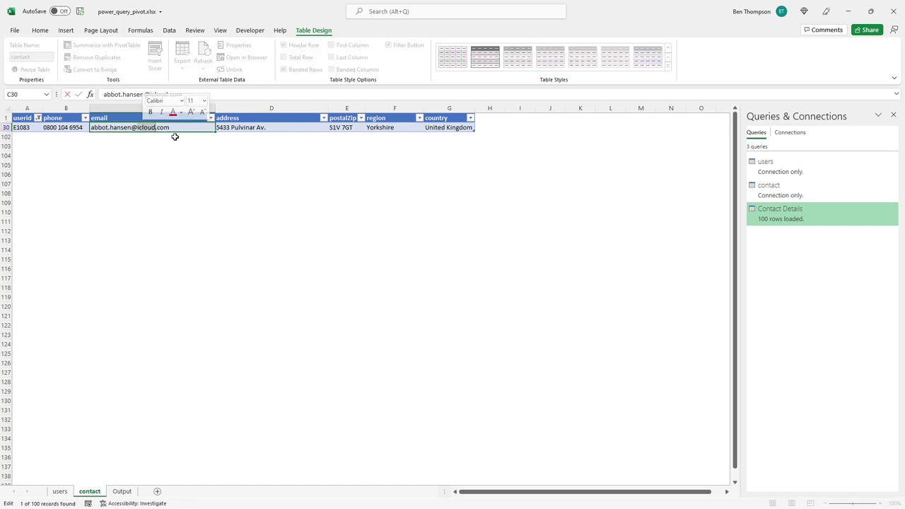
text(NewEmai)
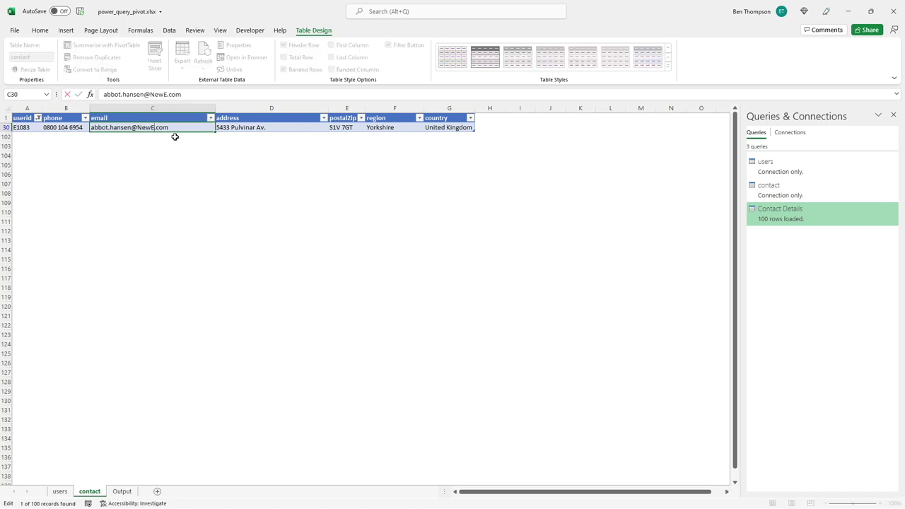
text(l)
click(278, 251)
Step: Clear the userid filter from the contact table so that all records are listed
click(170, 116)
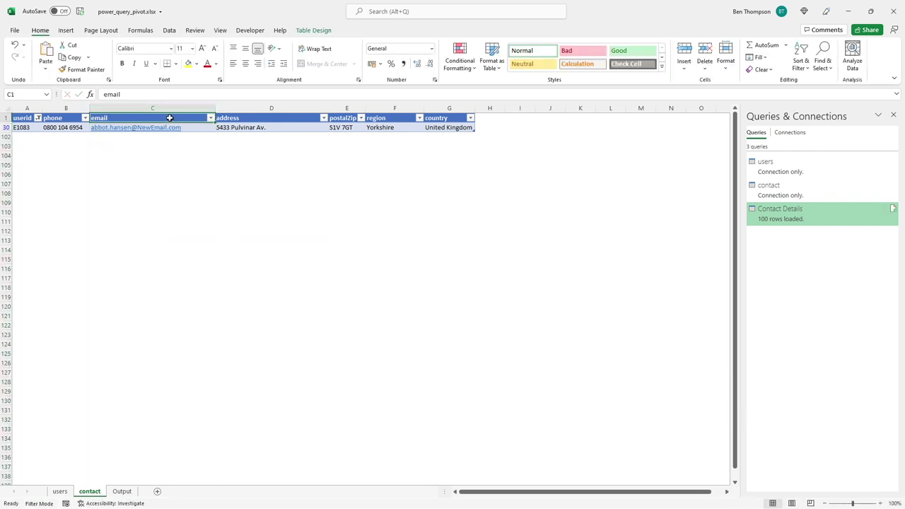
click(169, 30)
click(546, 45)
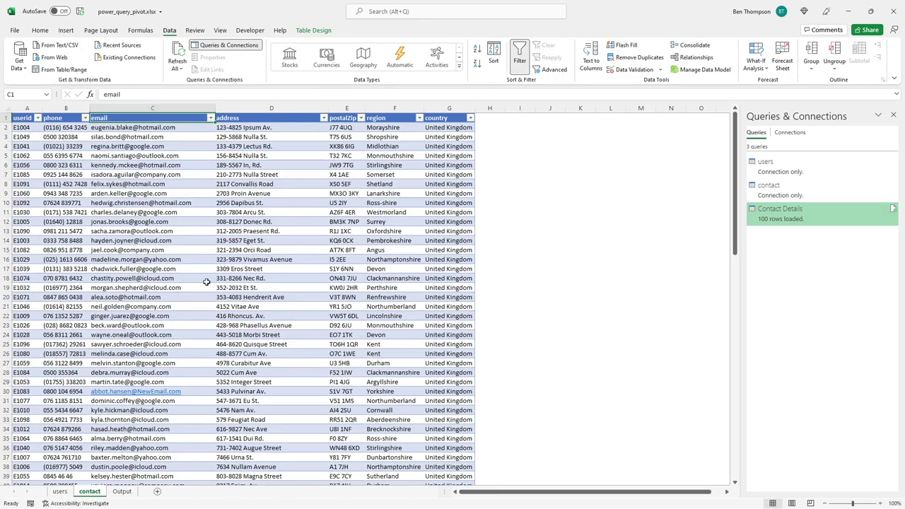
Step: Refresh the merged Contact Details table on the Output sheet to bring in the edited email address
click(122, 492)
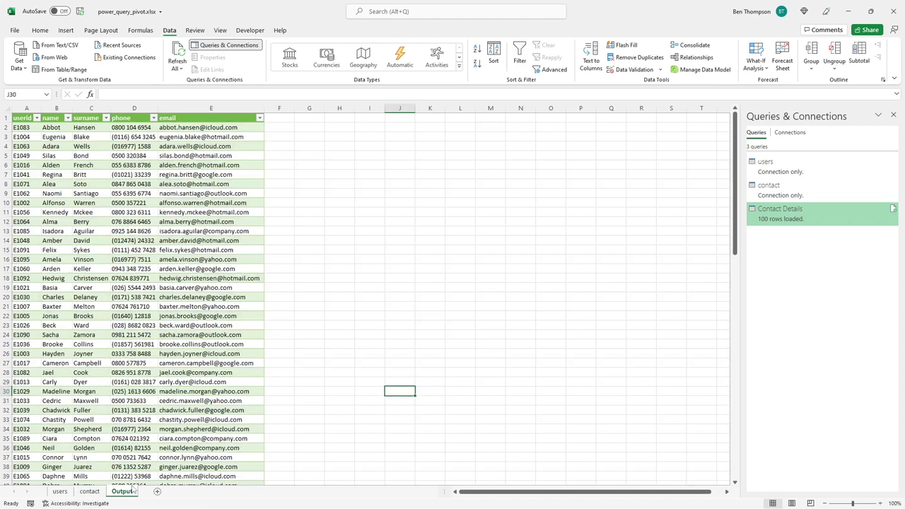
right_click(202, 128)
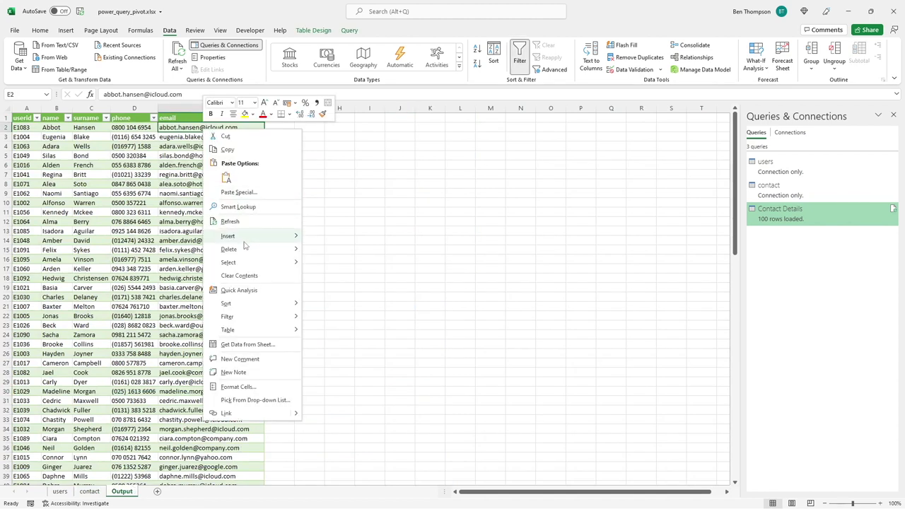
click(230, 221)
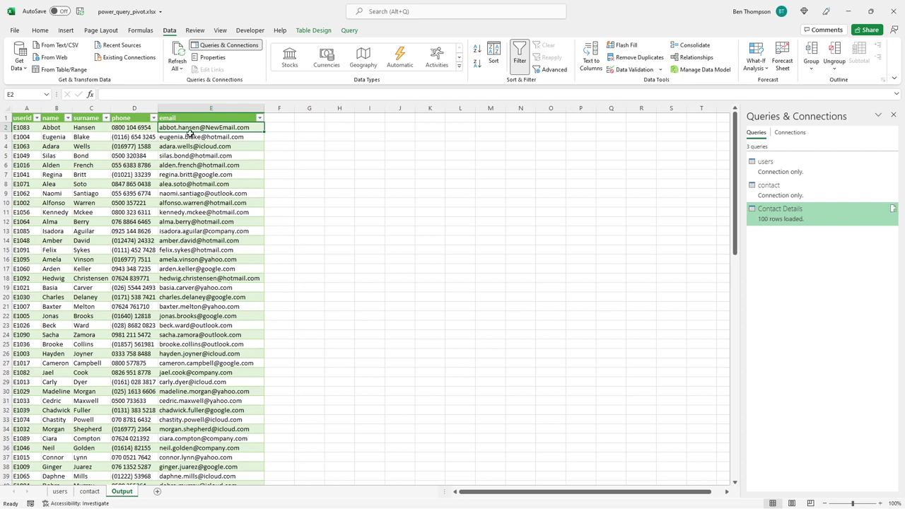
click(312, 158)
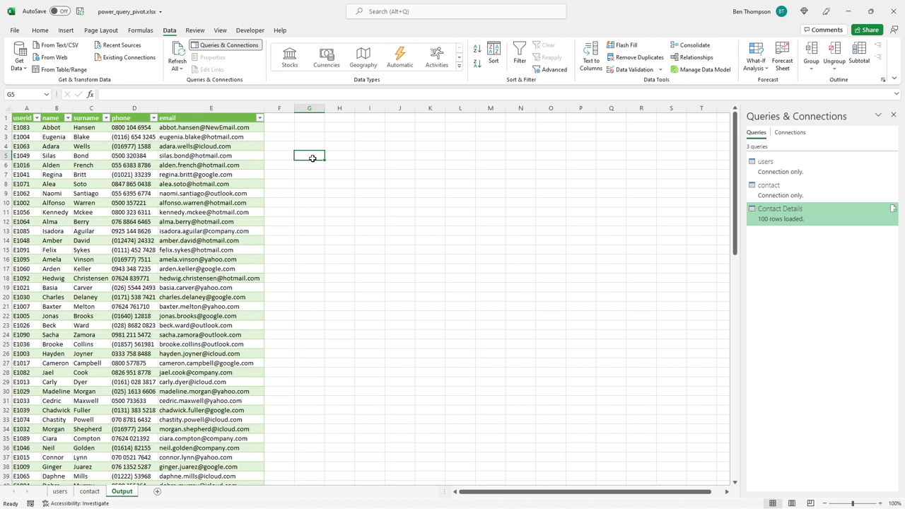